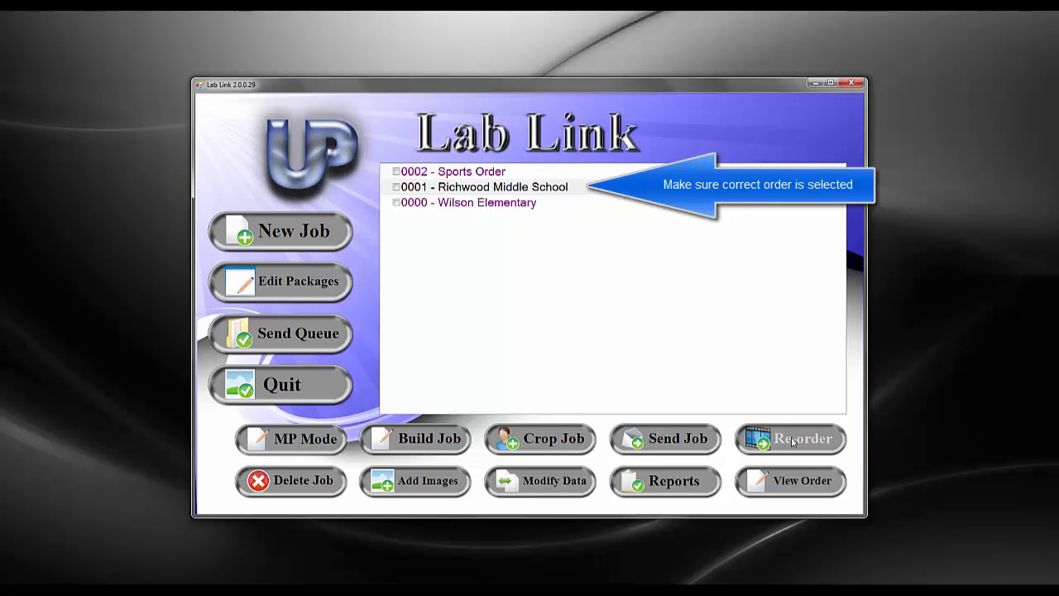
Step: Open the order view for Richwood Middle School and show the images that ordered the 1-8x10 product
click(792, 482)
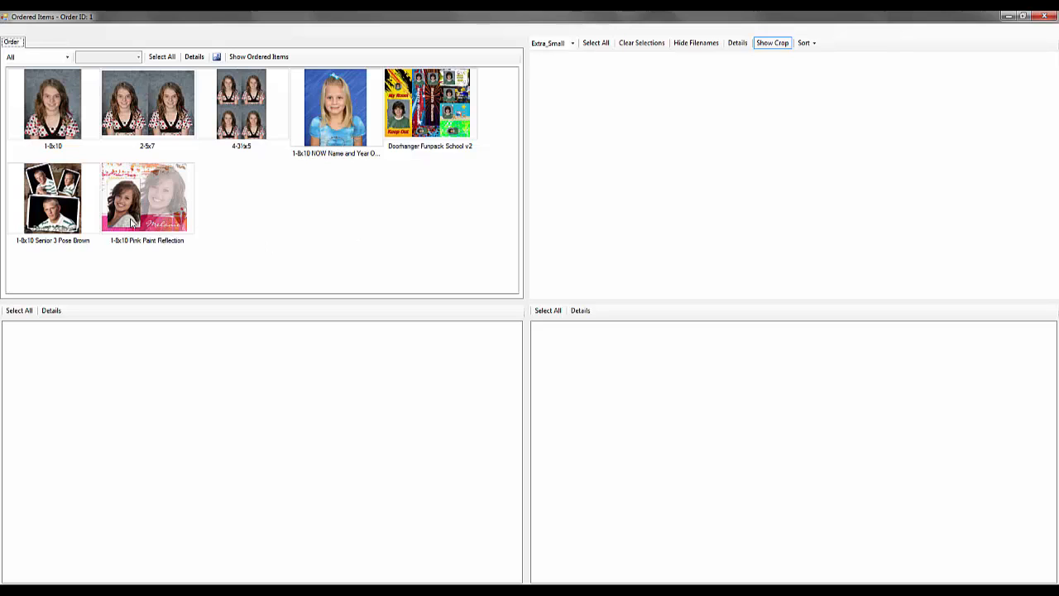
click(57, 115)
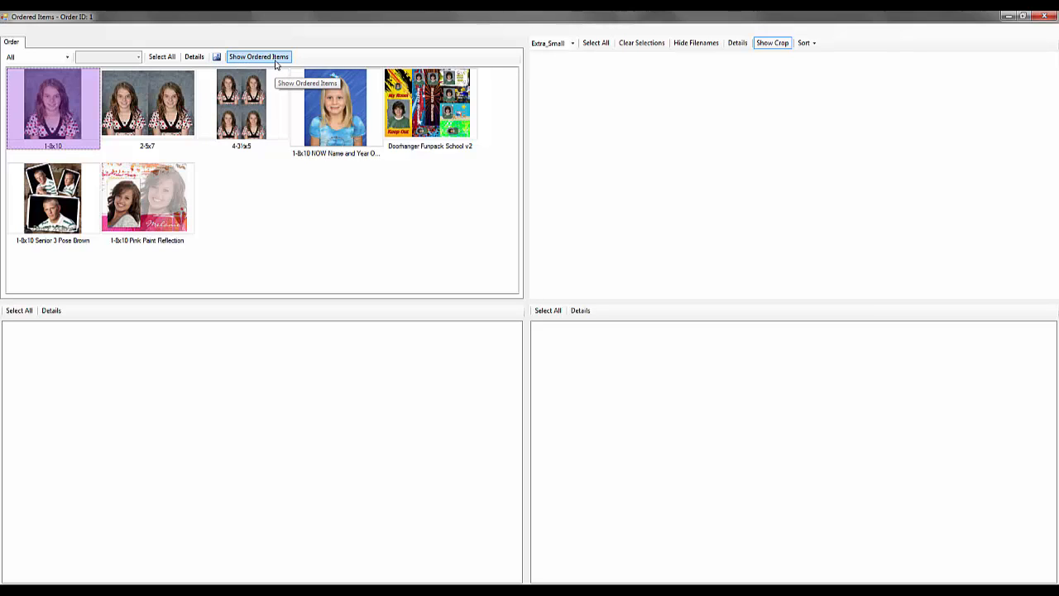
click(217, 57)
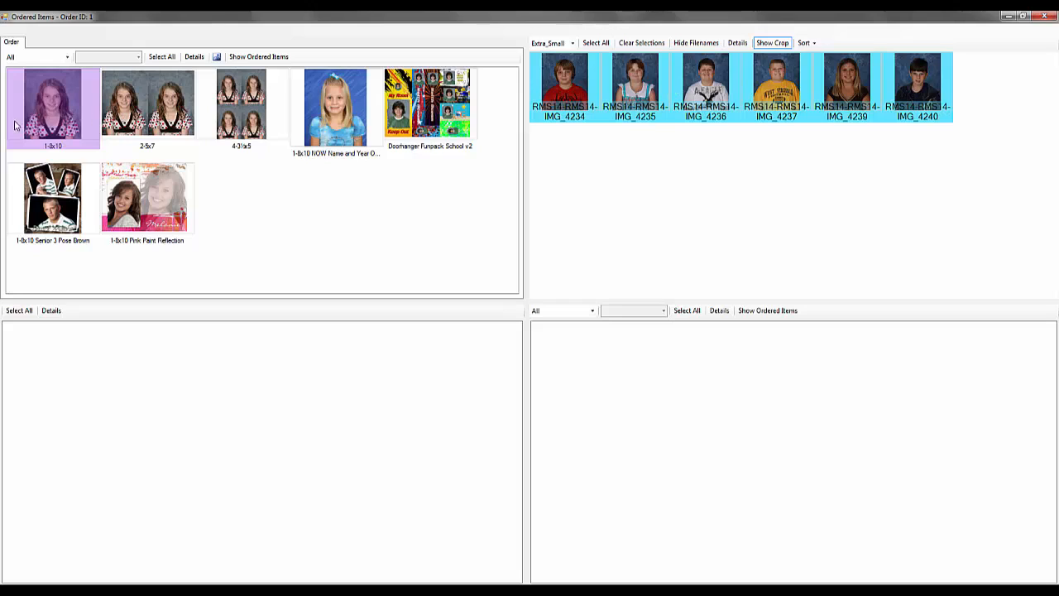
Step: Check which images ordered the 2-5x7, the 1-8x10 Senior 3 Pose Brown and the Doorhanger Funpack School v2
click(167, 107)
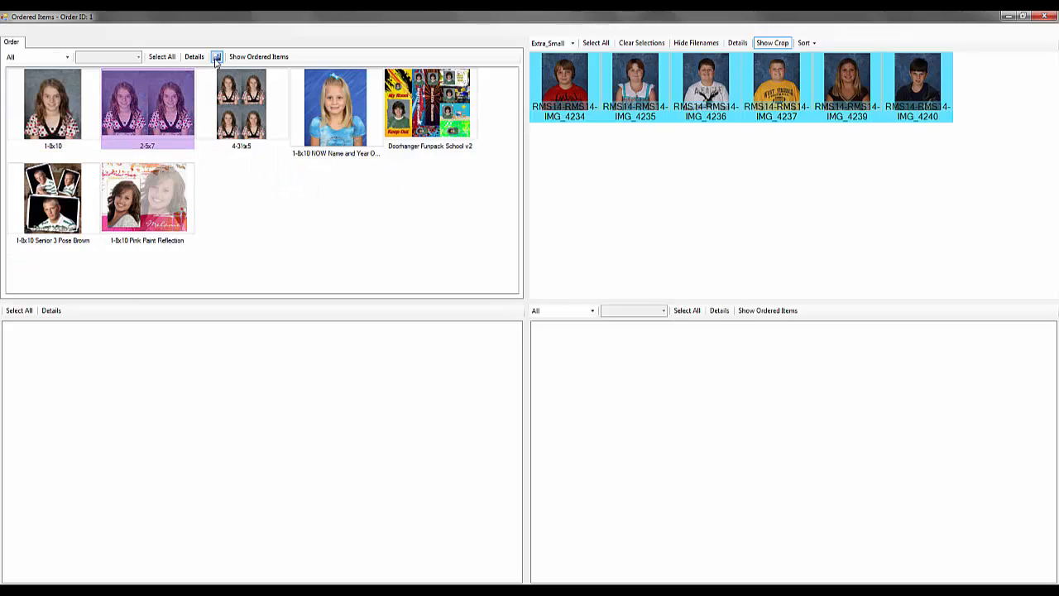
click(40, 199)
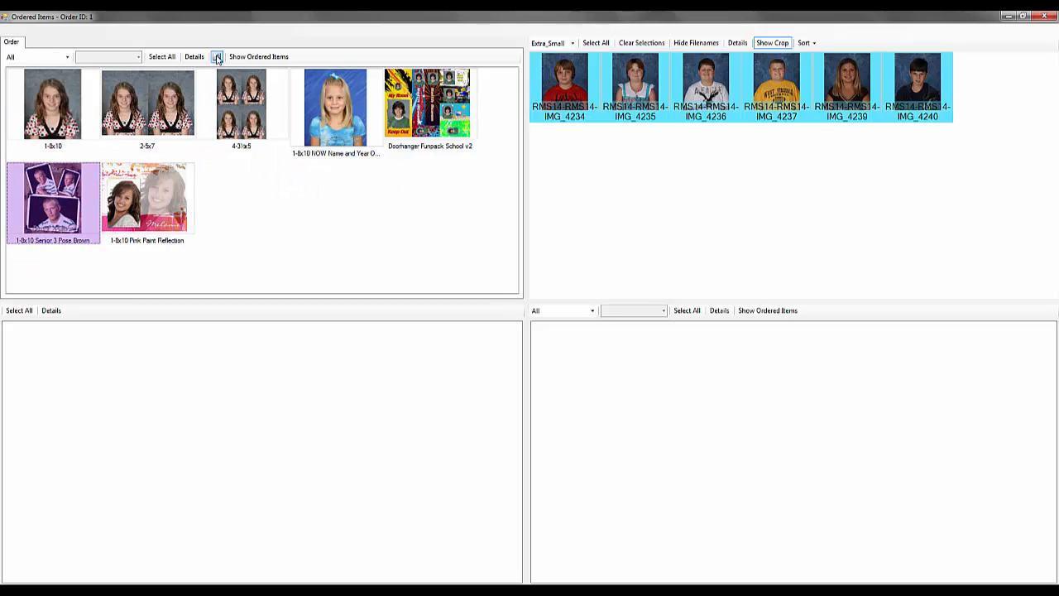
click(217, 57)
click(409, 104)
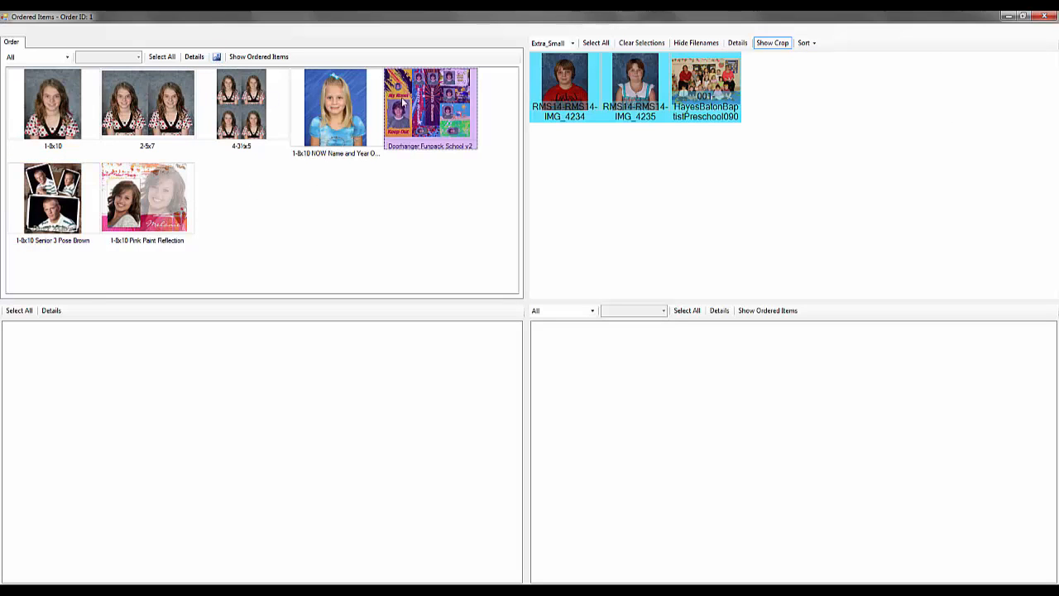
click(217, 57)
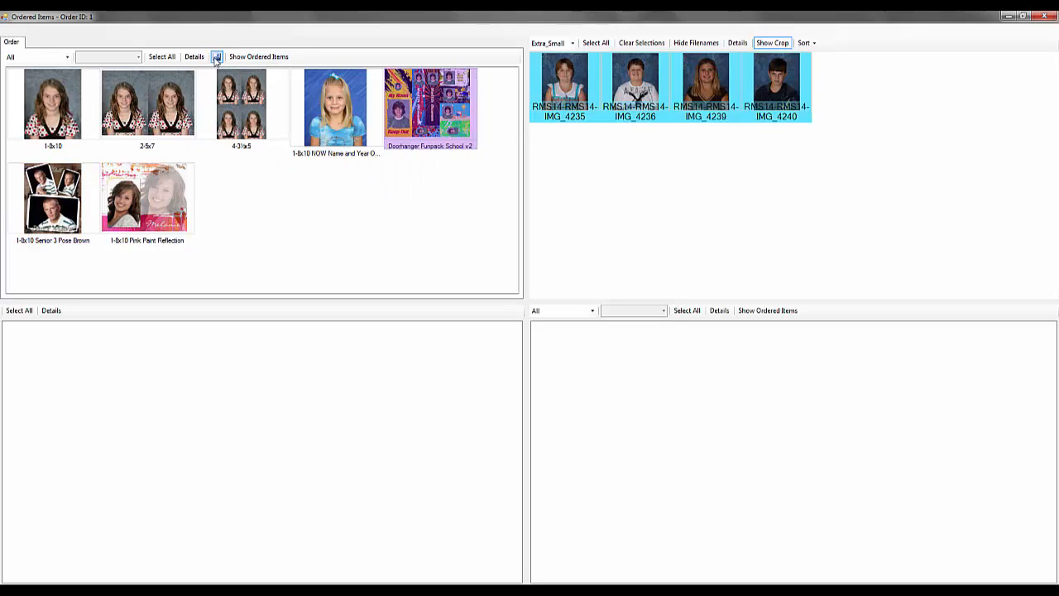
Step: Show all ordered items for the 1-8x10 product, view their details, and return to thumbnails
click(63, 105)
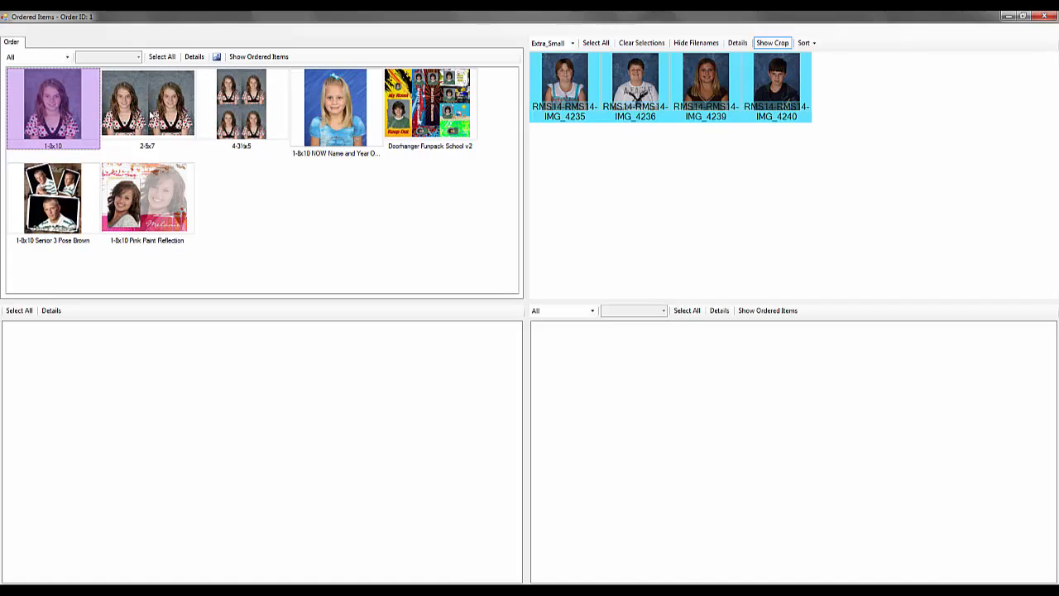
click(270, 60)
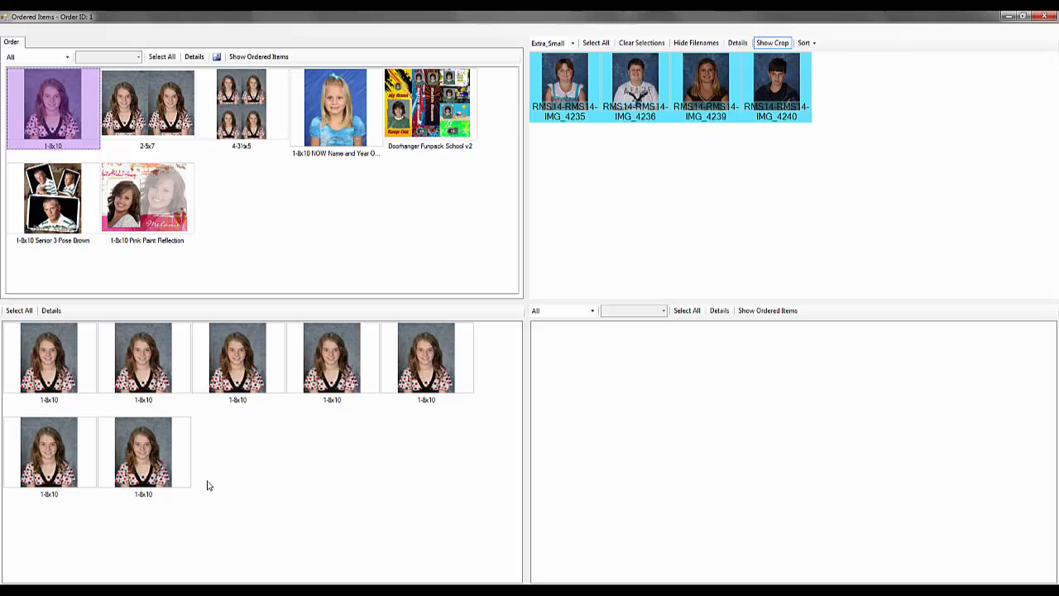
click(51, 312)
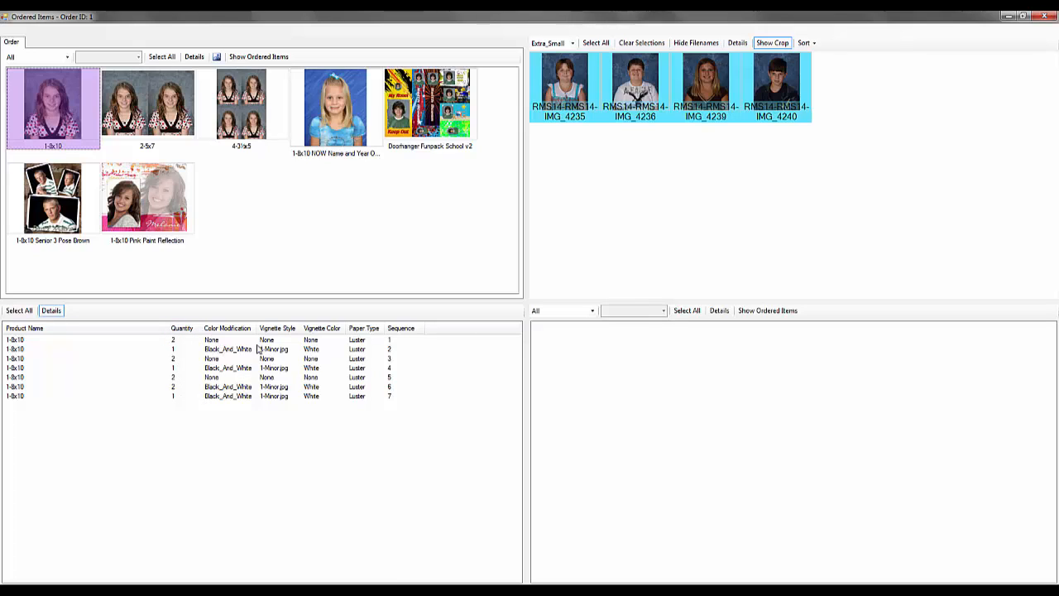
click(50, 311)
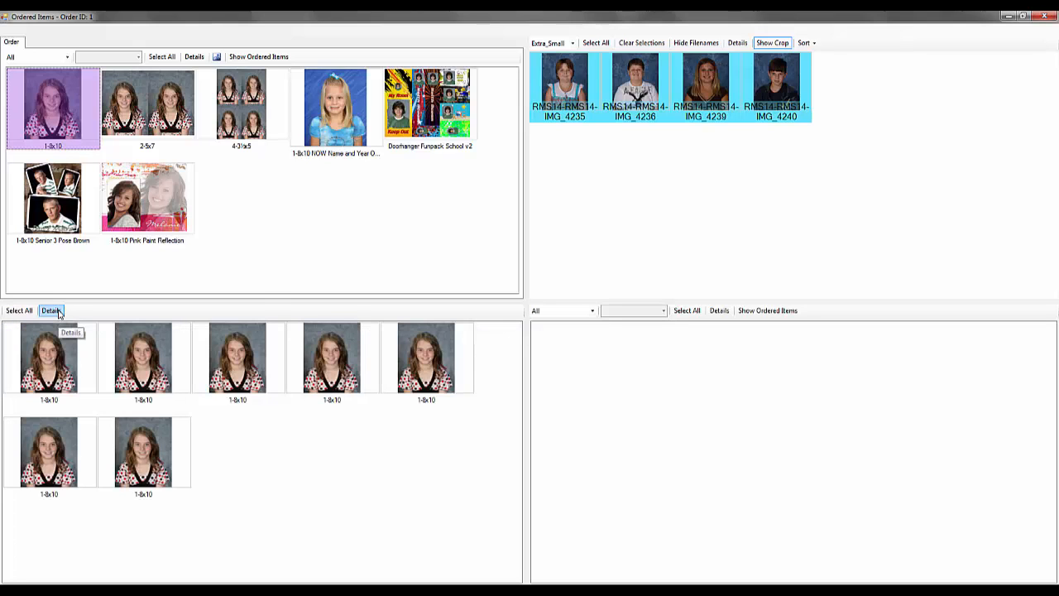
Step: Preview the first and second ordered 1-8x10 items in the zoom window, closing each preview
click(43, 364)
double_click(43, 364)
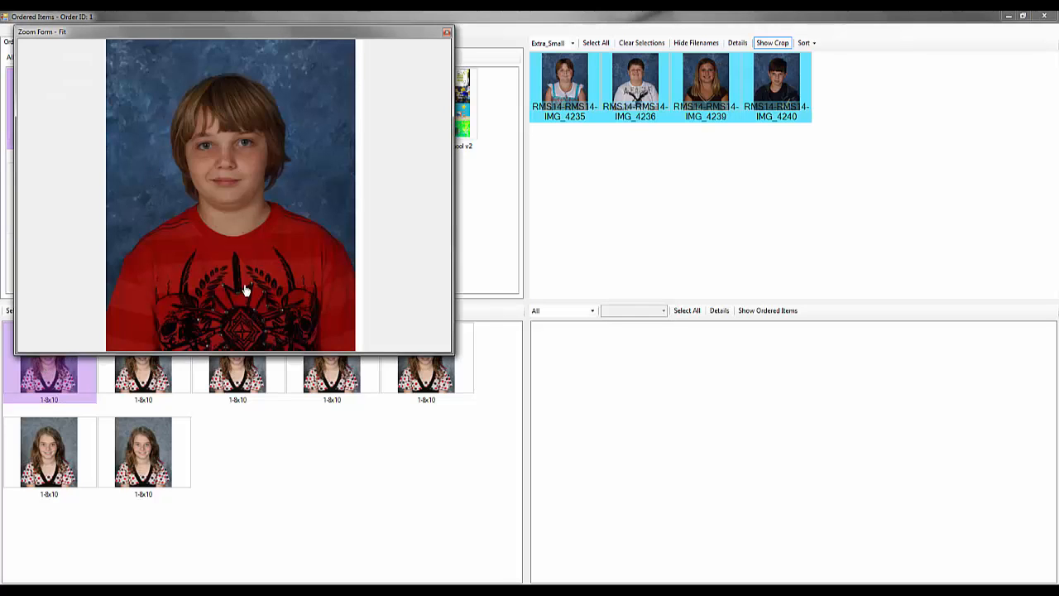
click(450, 62)
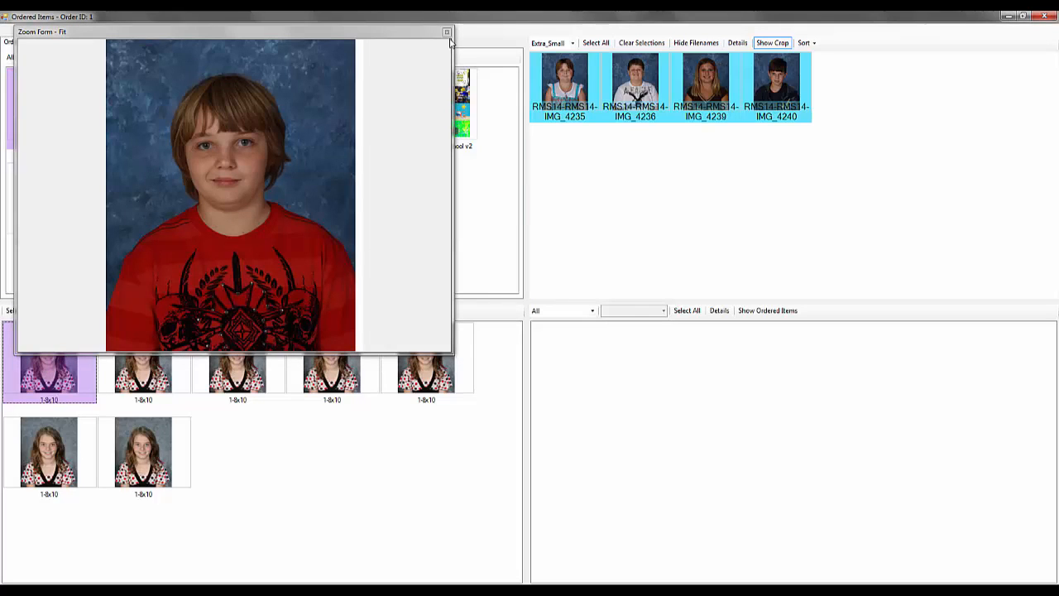
click(447, 31)
double_click(172, 373)
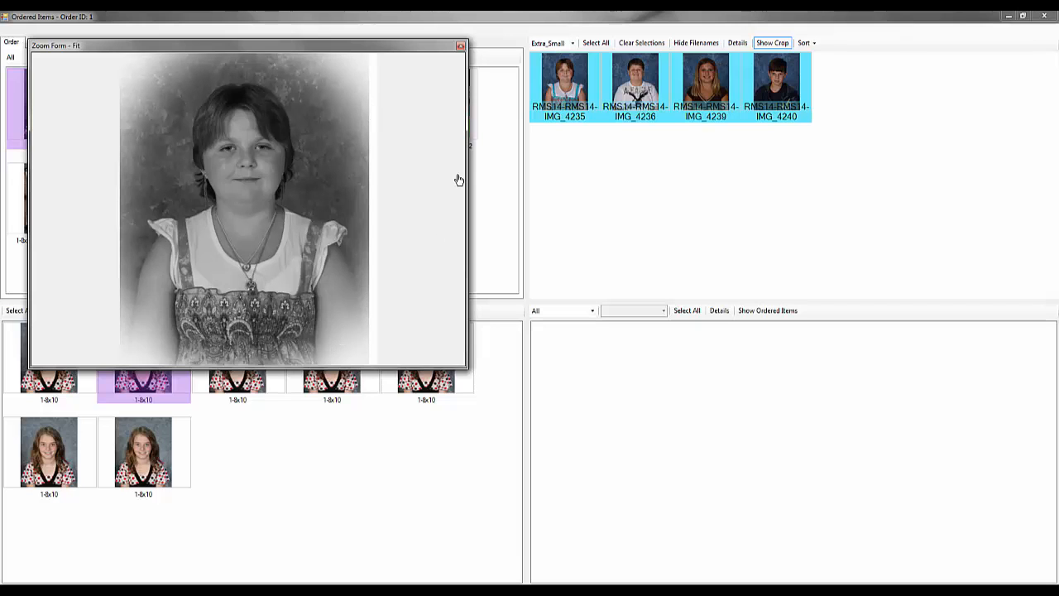
click(461, 46)
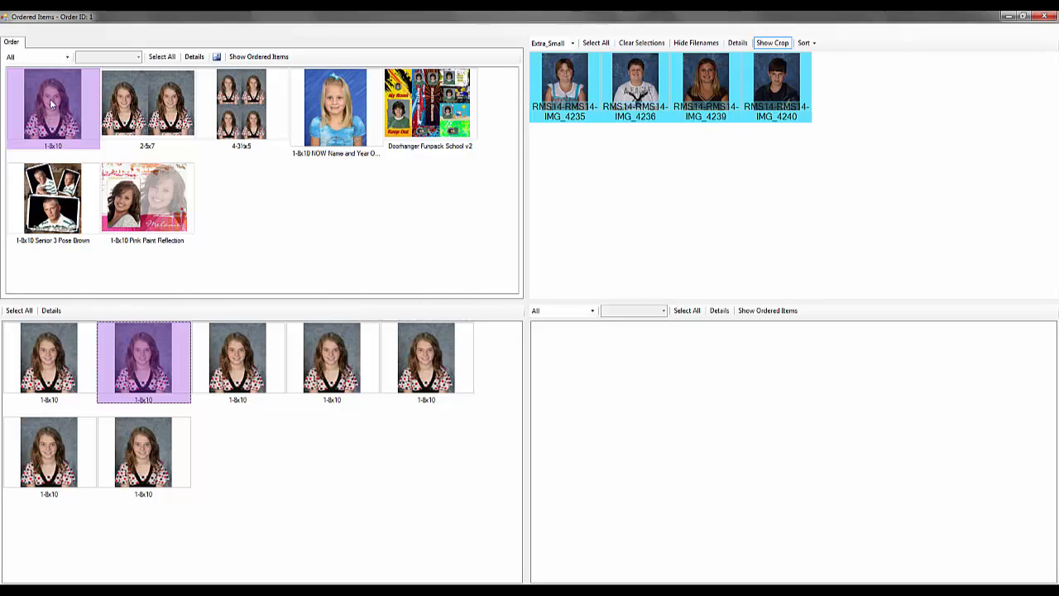
Step: Show the images that ordered the 1-8x10 and review the products ordered for IMG_4234 to IMG_4237 and IMG_4239
click(217, 57)
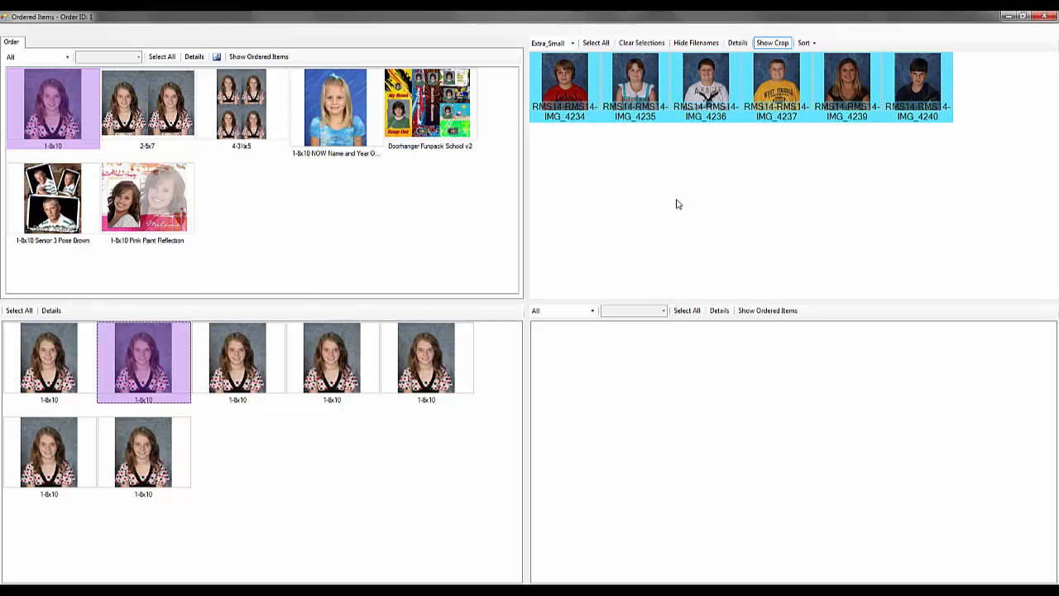
click(844, 91)
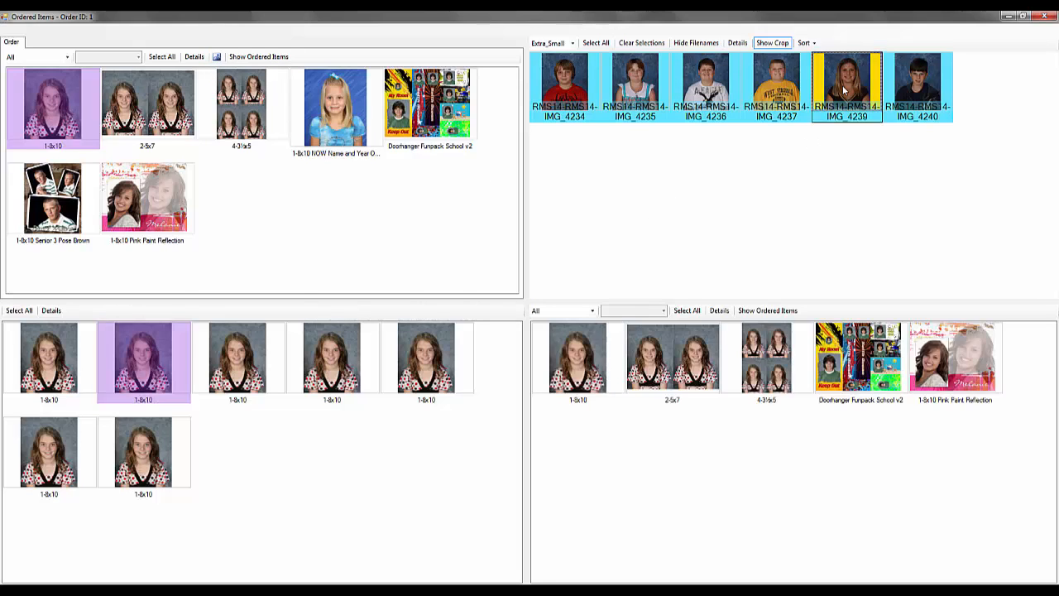
click(722, 88)
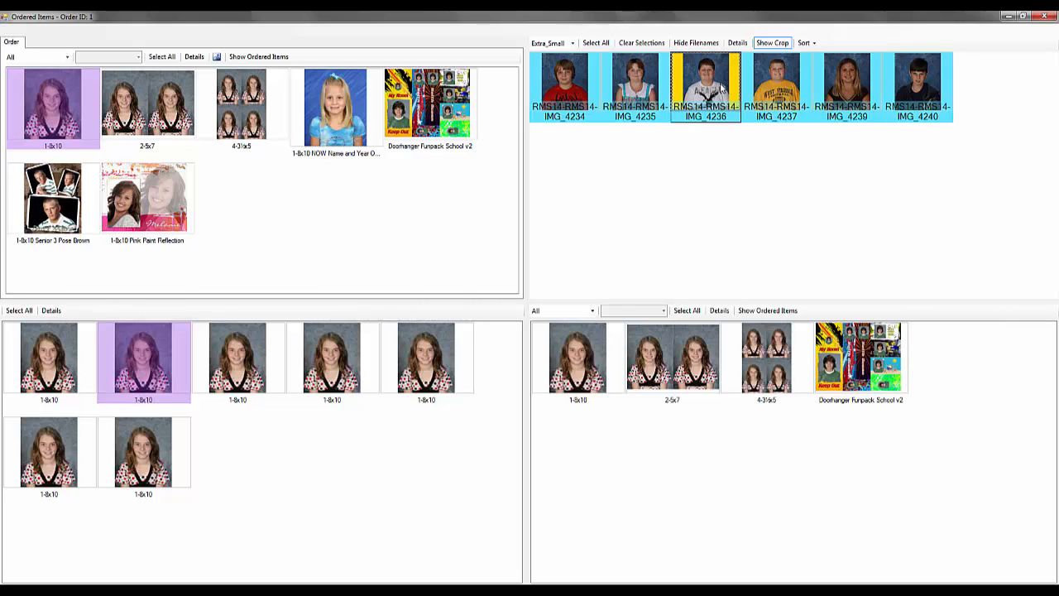
click(638, 89)
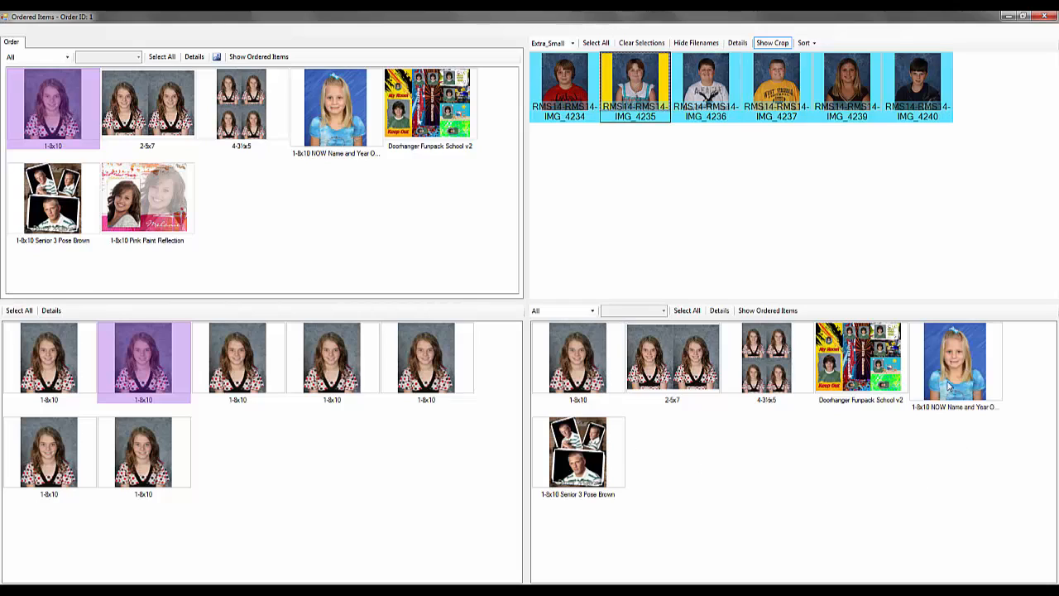
click(585, 85)
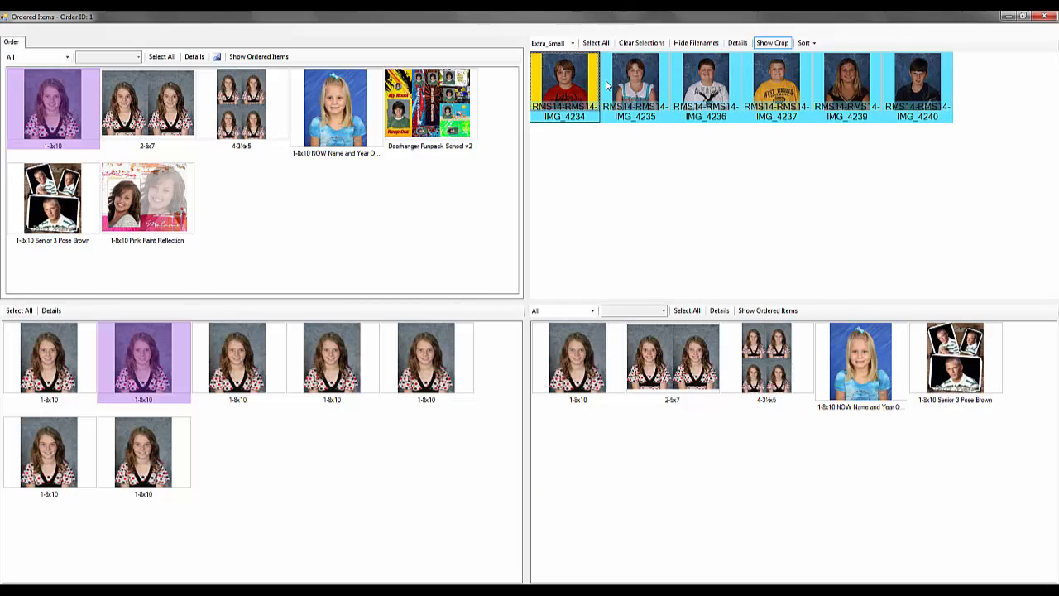
click(643, 83)
click(697, 82)
click(767, 85)
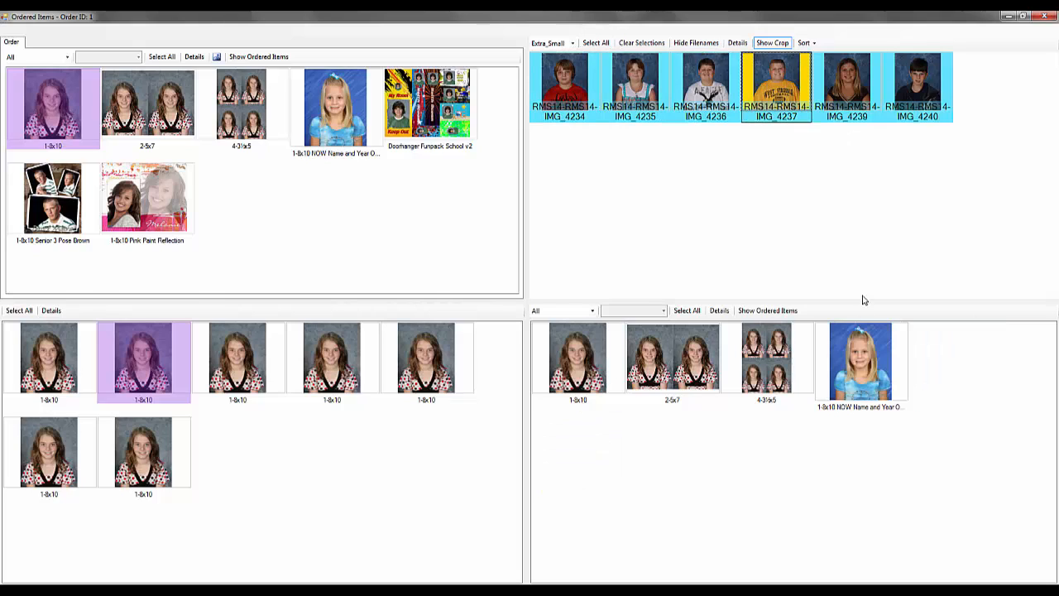
Step: Show the 1-8x10 NOW Name and Year item ordered for IMG_4237, preview it enlarged, and close the preview
click(866, 369)
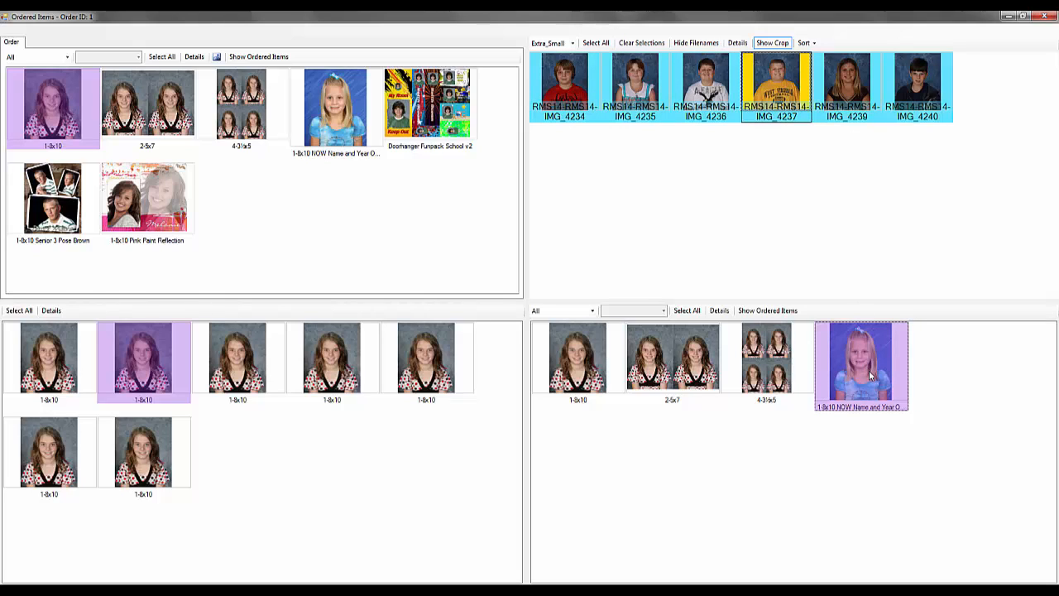
click(776, 311)
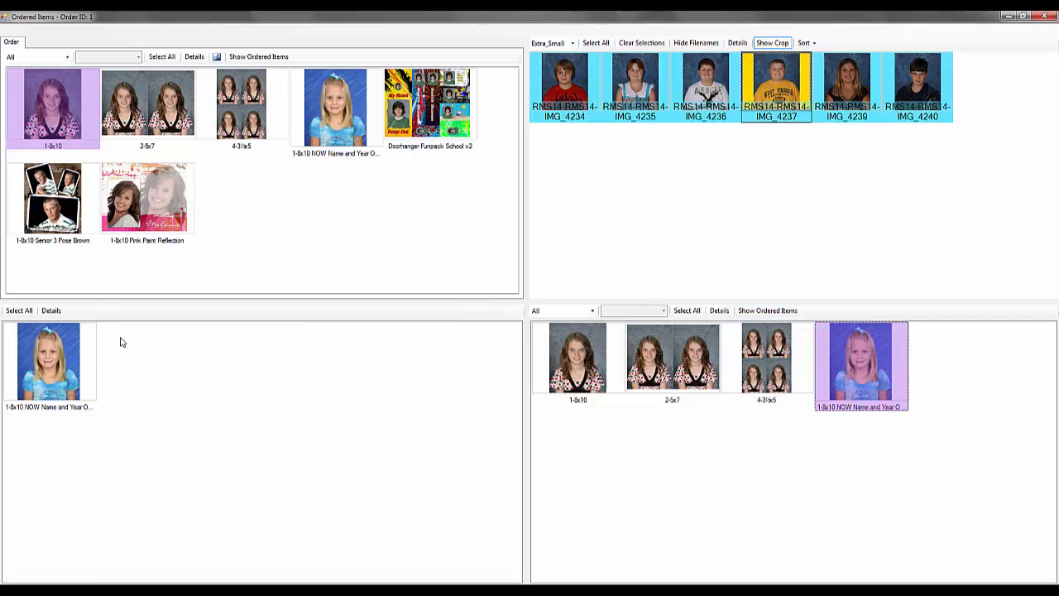
click(27, 373)
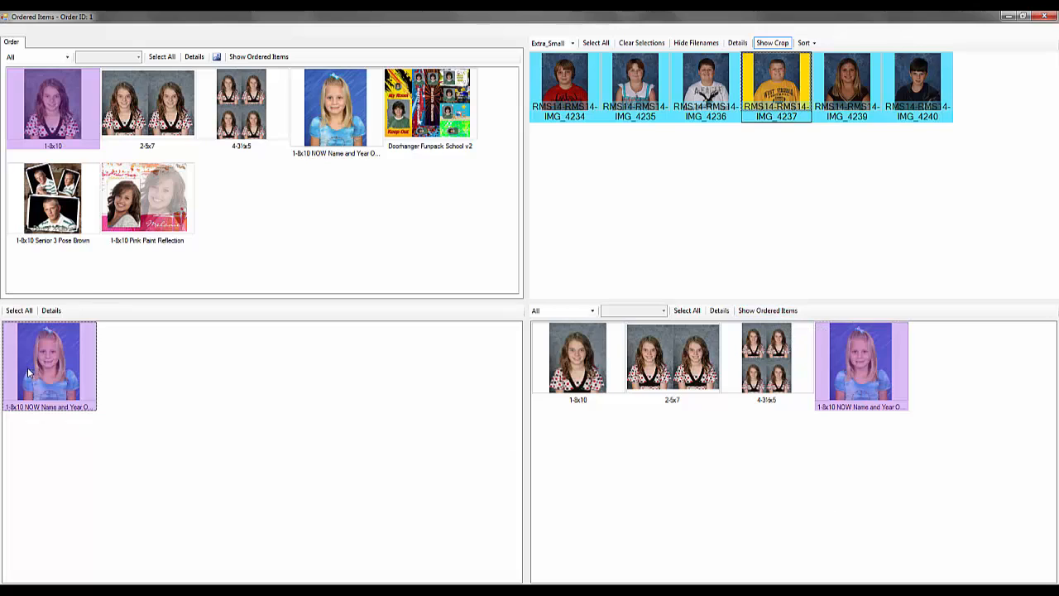
key(z)
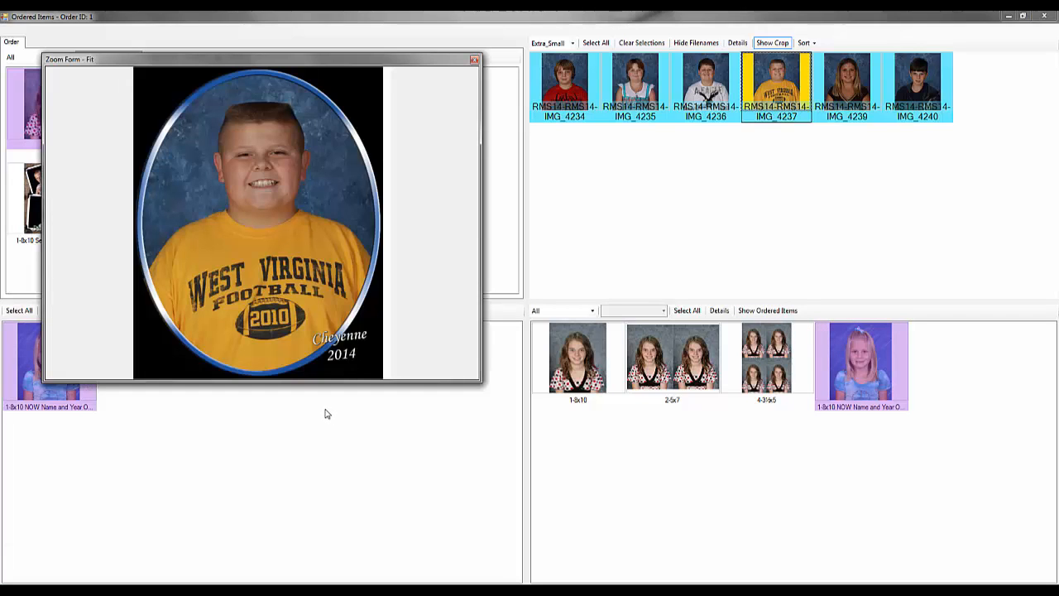
click(326, 66)
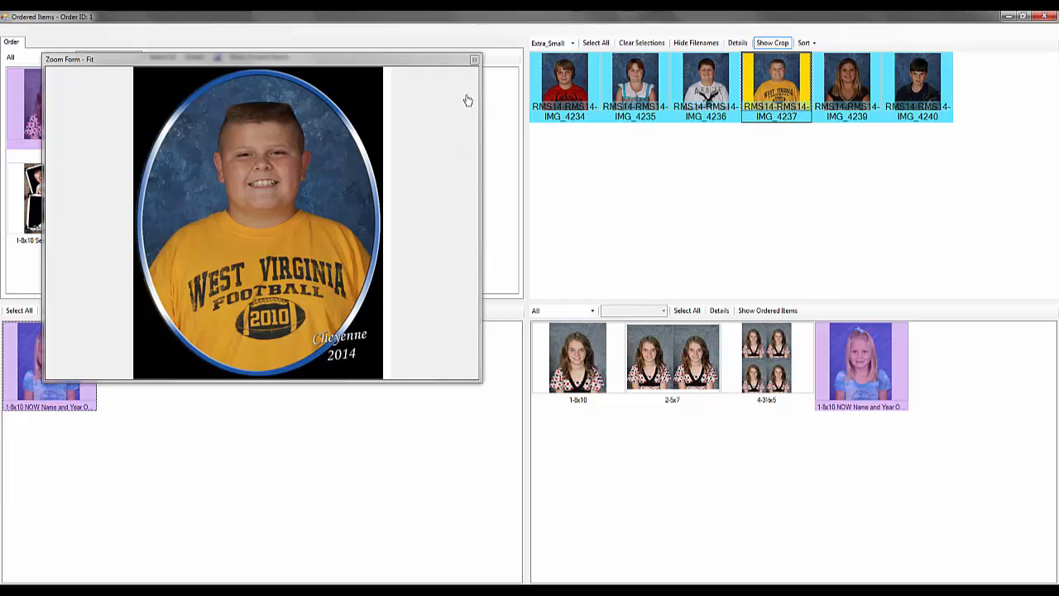
click(475, 61)
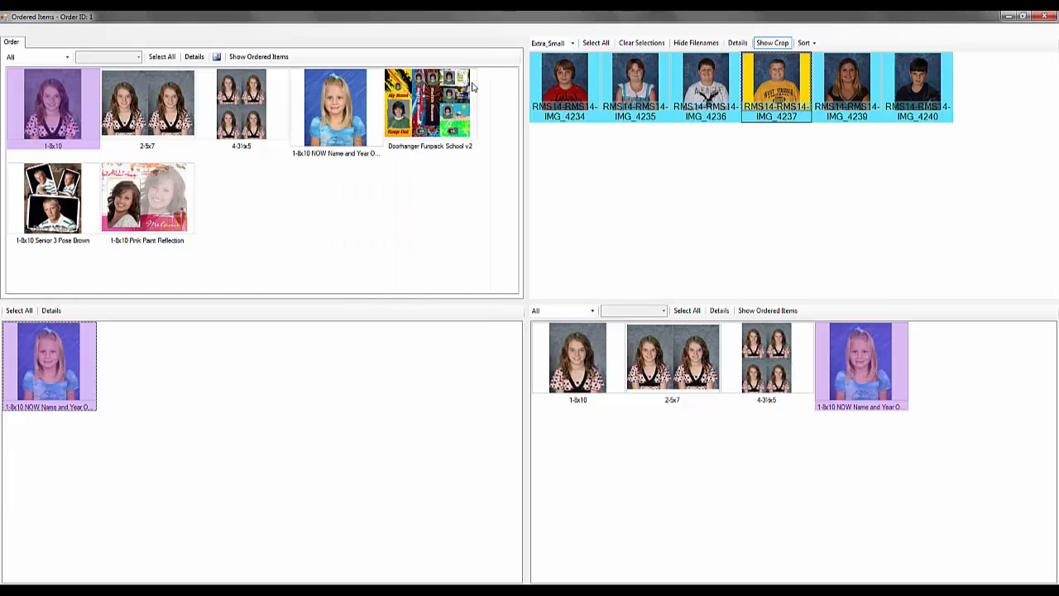
Step: Show the plain 1-8x10 item ordered for IMG_4237, preview it enlarged, and close the preview
click(581, 379)
click(758, 315)
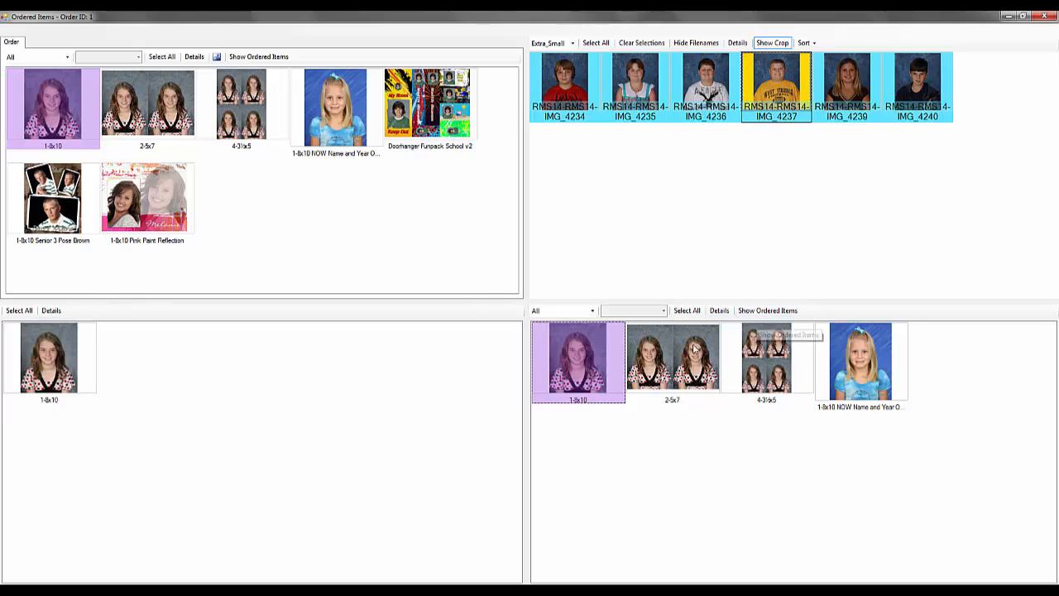
click(31, 355)
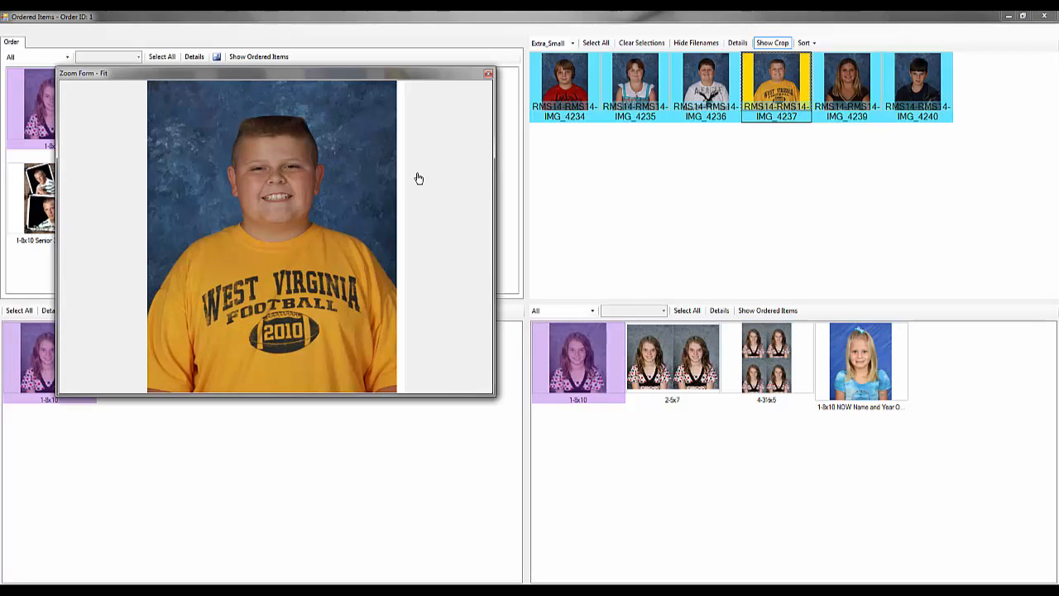
click(498, 70)
click(489, 74)
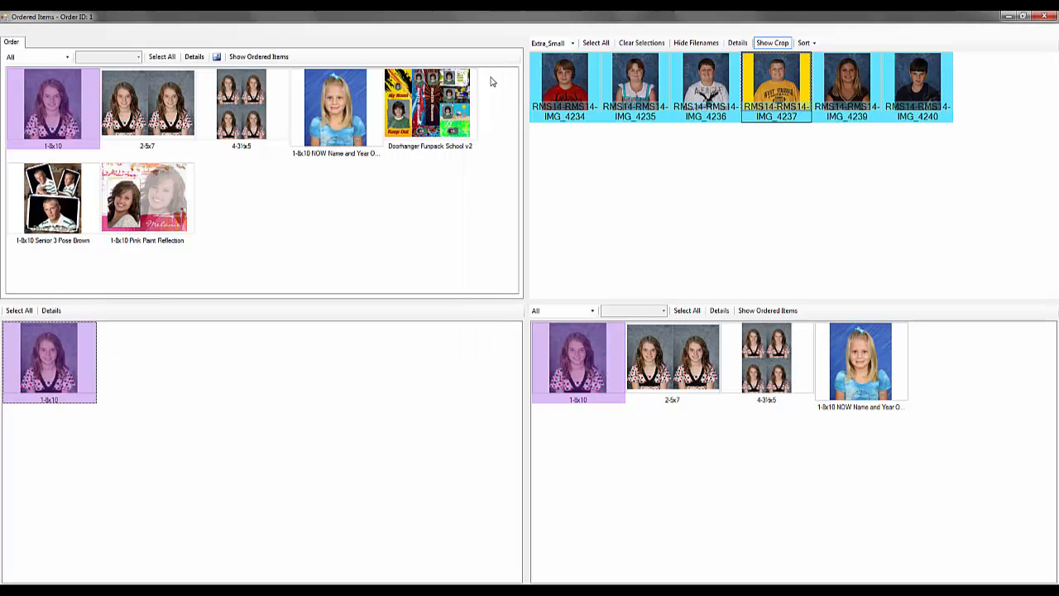
Step: Review the products ordered for IMG_4240 and IMG_4239, and preview IMG_4239's 1-8x10 Pink Paint Reflection item
click(924, 75)
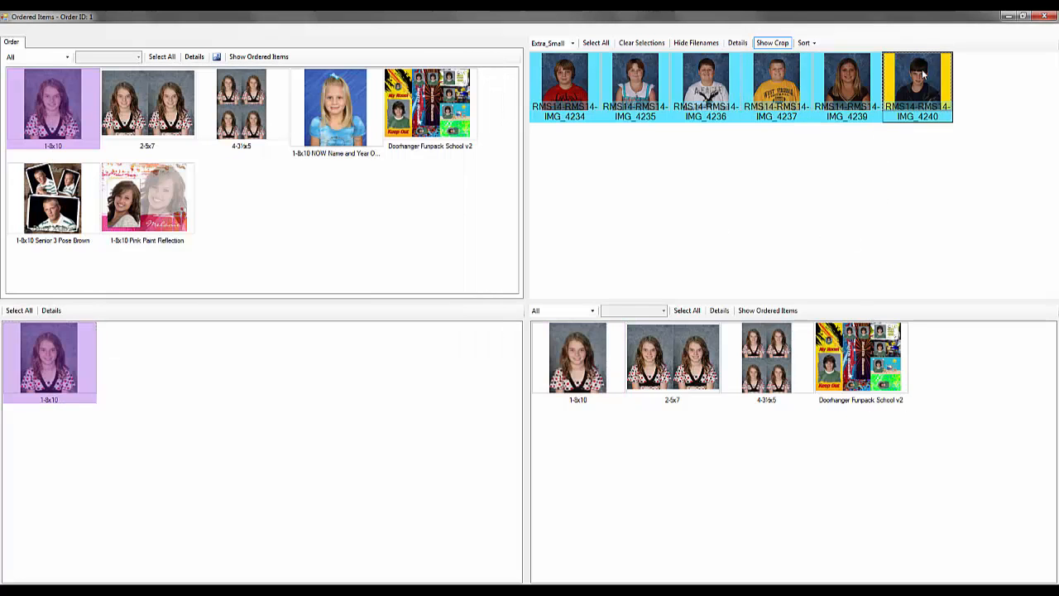
click(867, 74)
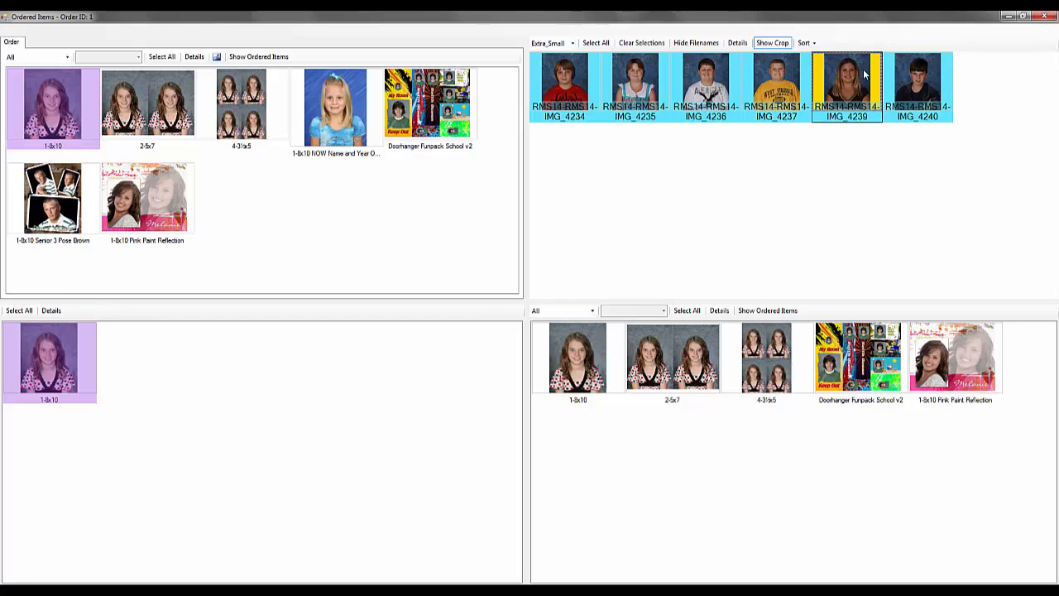
click(947, 375)
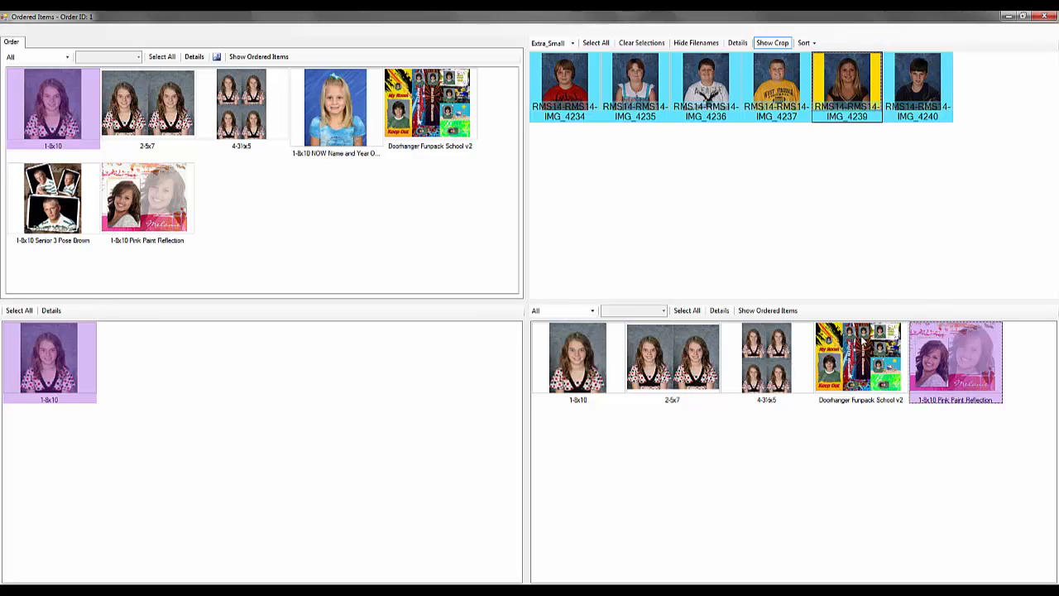
click(789, 315)
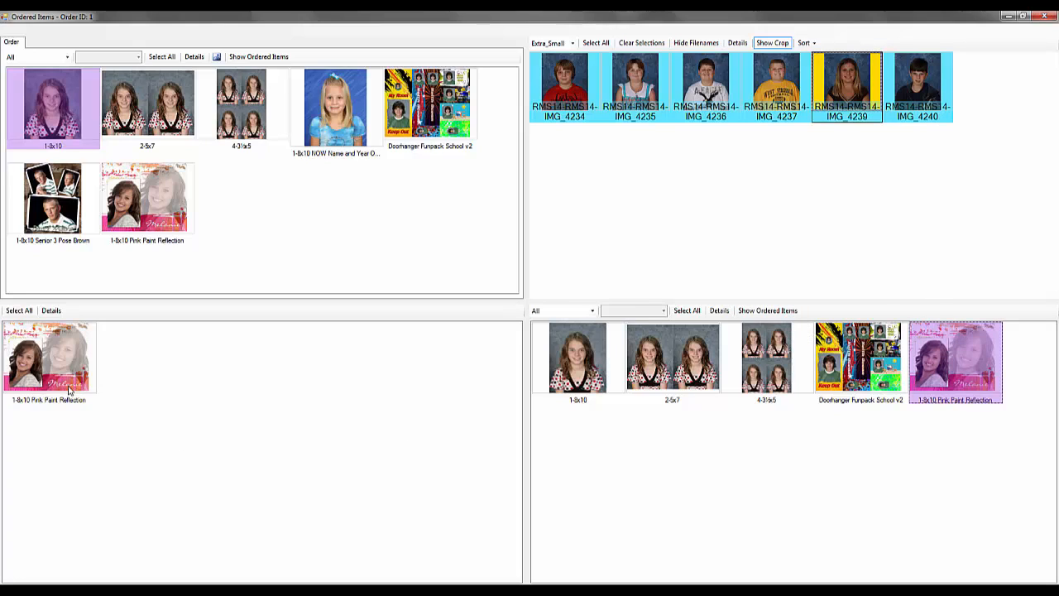
click(52, 365)
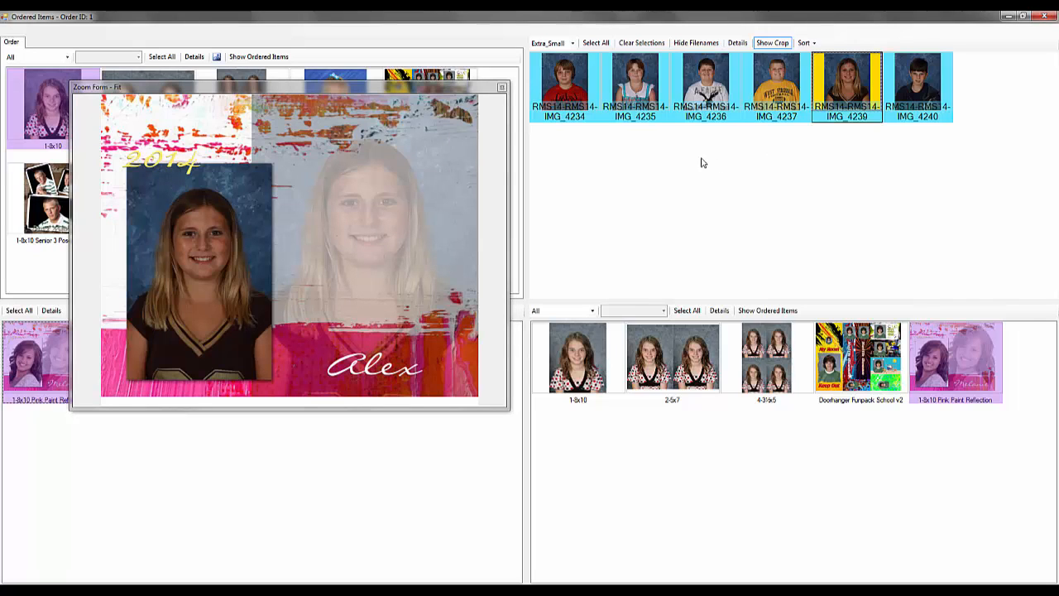
Step: Close the enlarged preview and show the images that ordered the 1-8x10
click(502, 89)
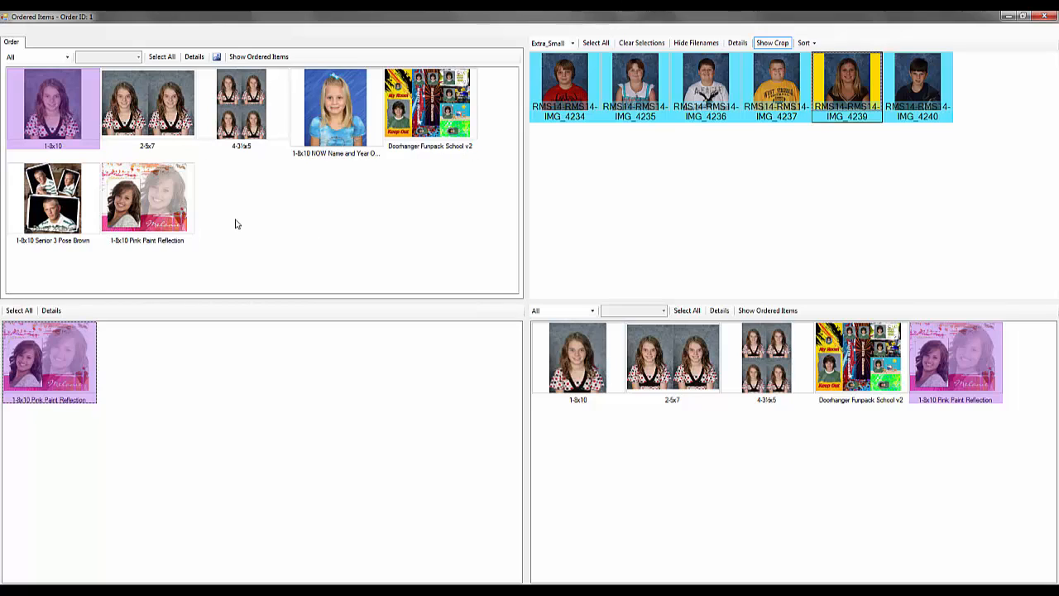
click(42, 105)
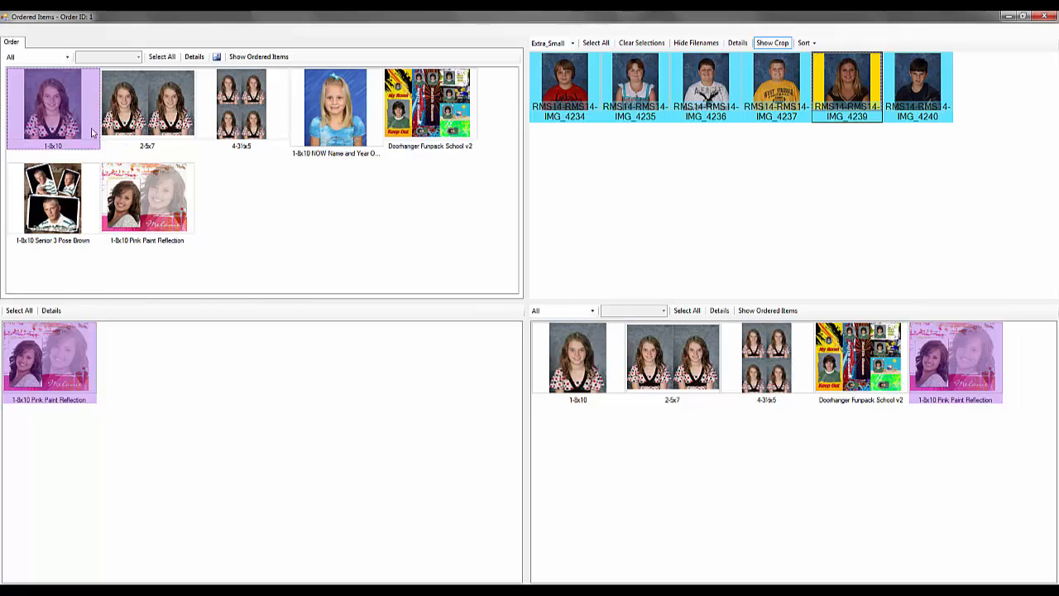
click(217, 57)
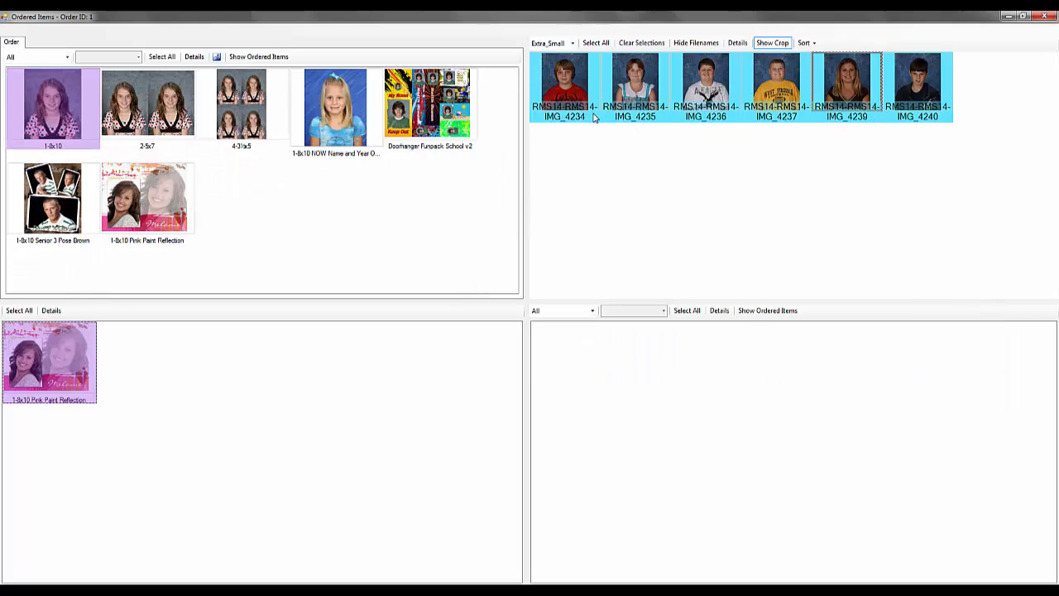
Step: Show the 1-8x10 Pink Paint Reflection item ordered for IMG_4239, preview it enlarged, and close the preview
click(852, 86)
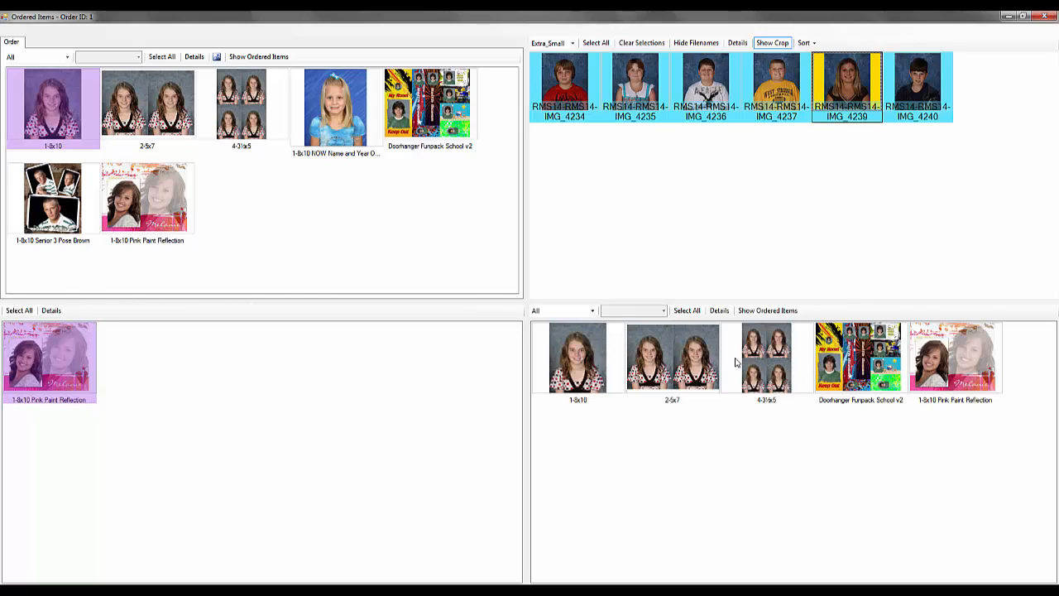
click(940, 369)
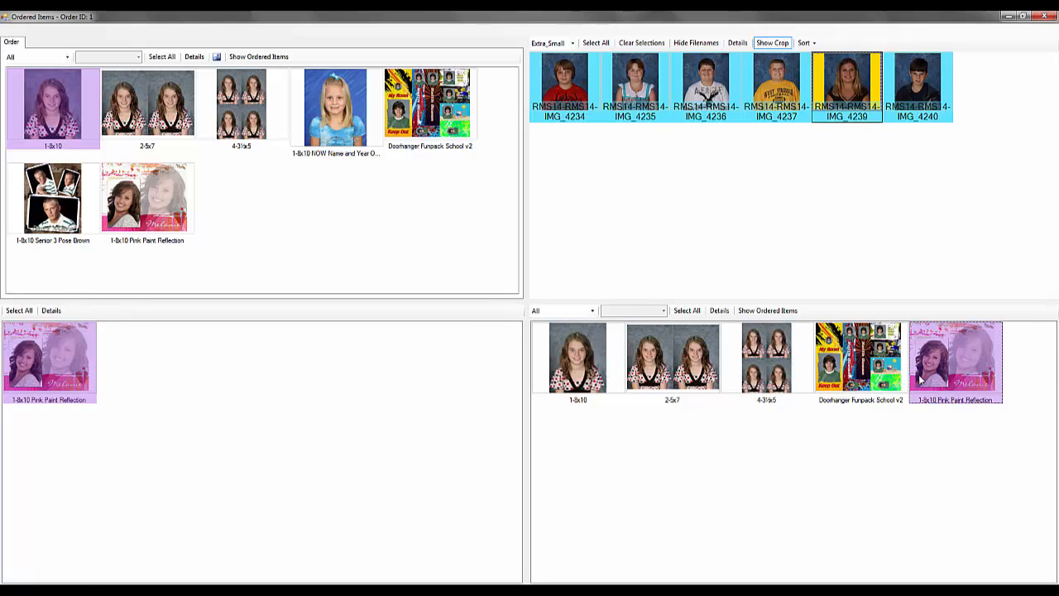
click(789, 315)
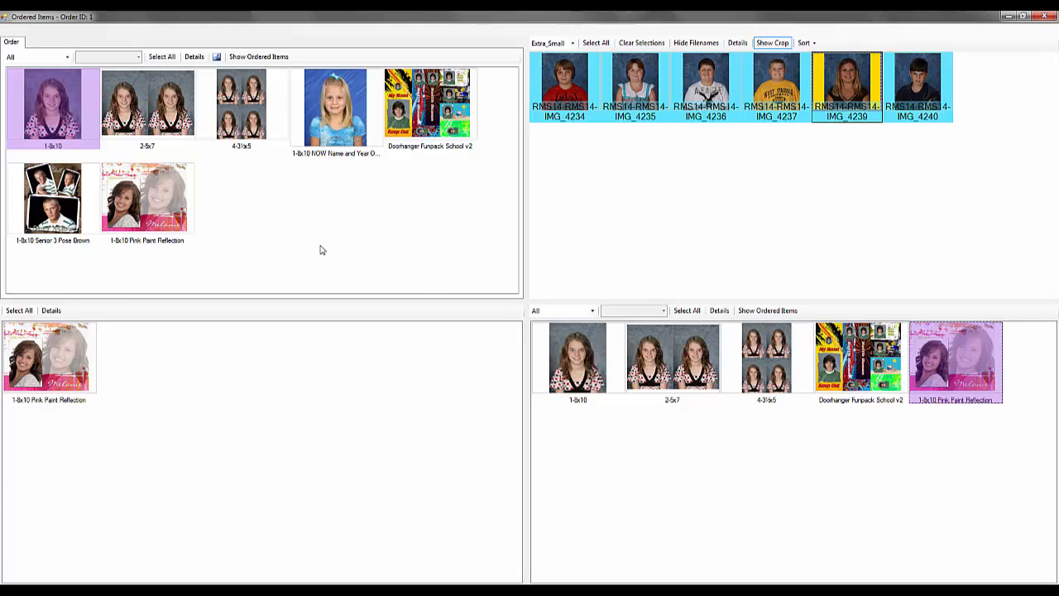
click(50, 380)
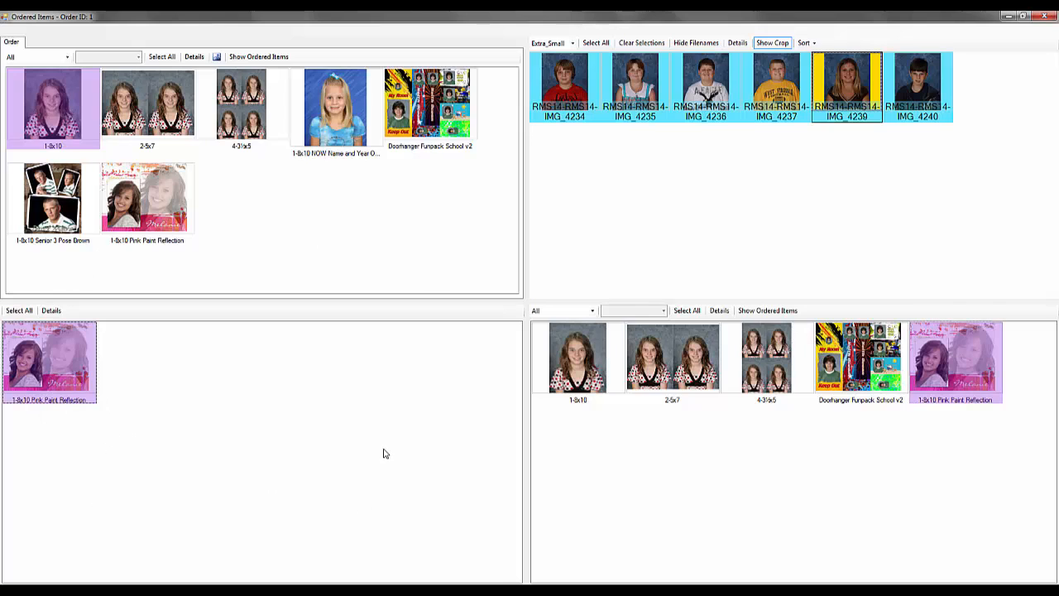
key(z)
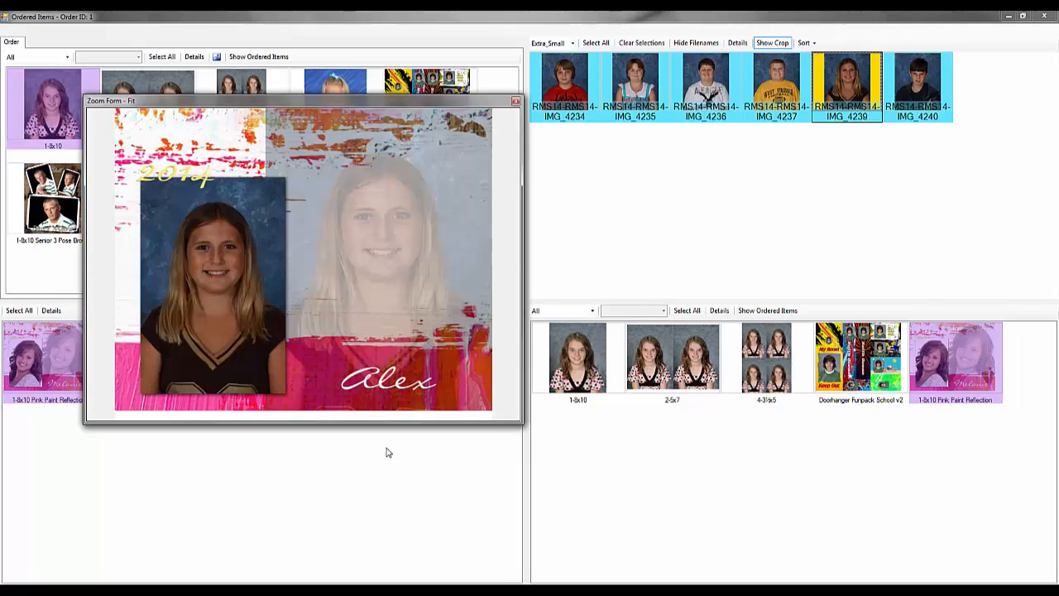
click(589, 241)
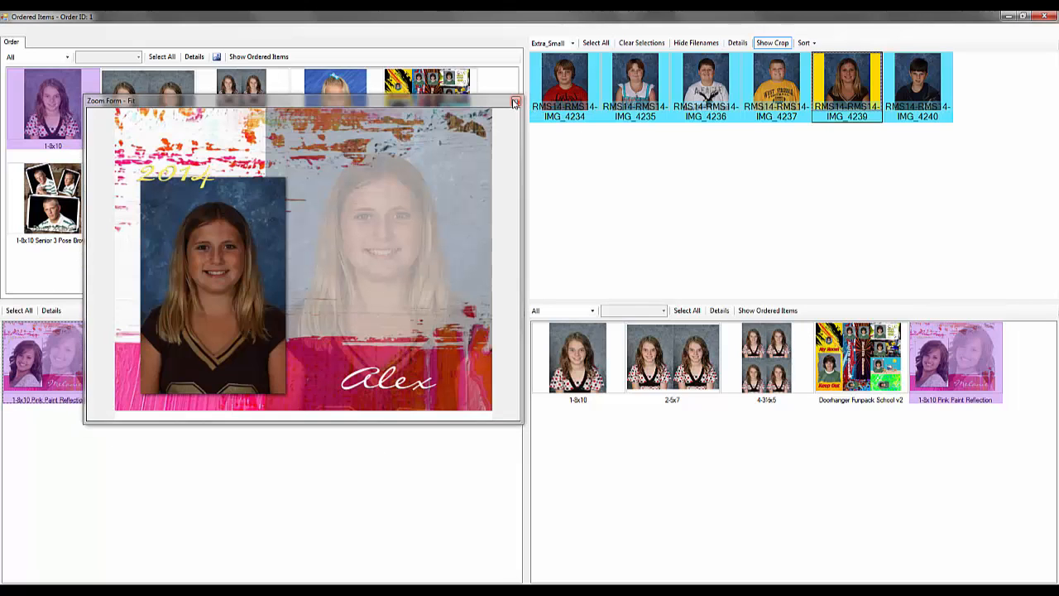
click(515, 102)
Step: Show all ordered 1-8x10 NOW Name and Year items, preview the third and second ones enlarged, and close each preview
click(338, 119)
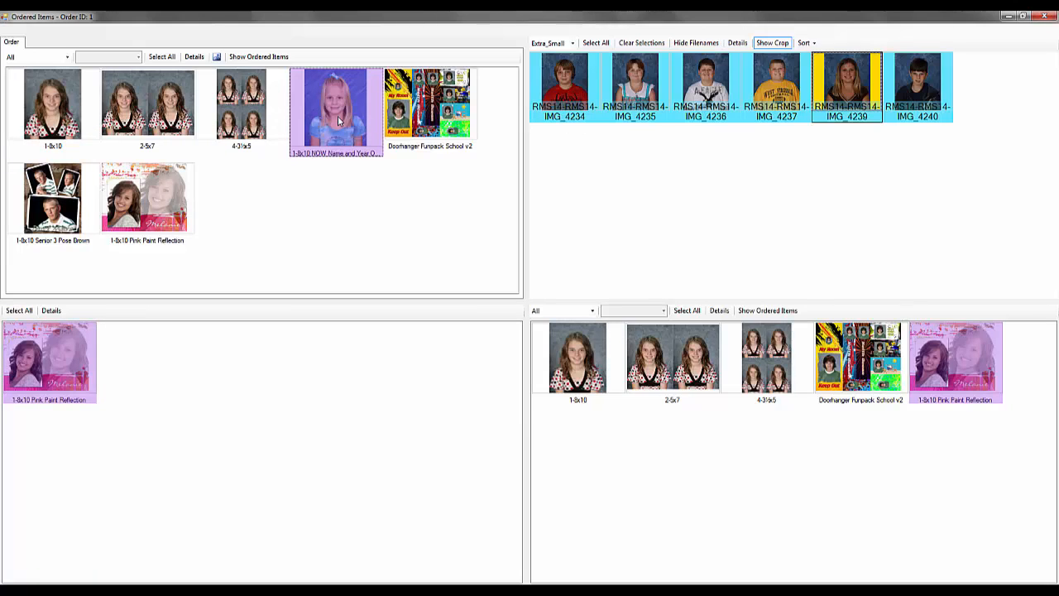
click(278, 57)
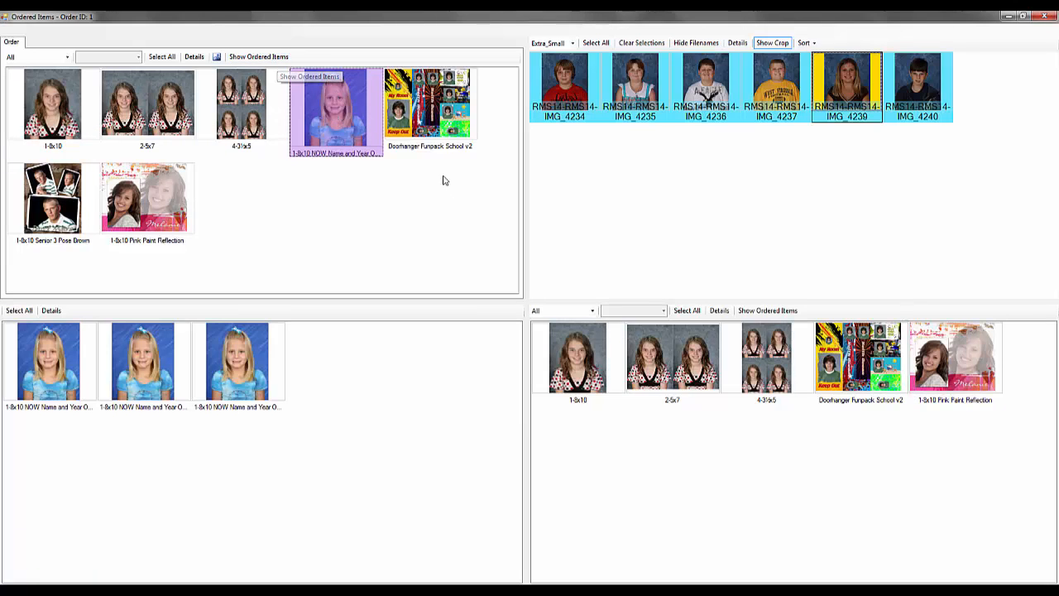
click(230, 375)
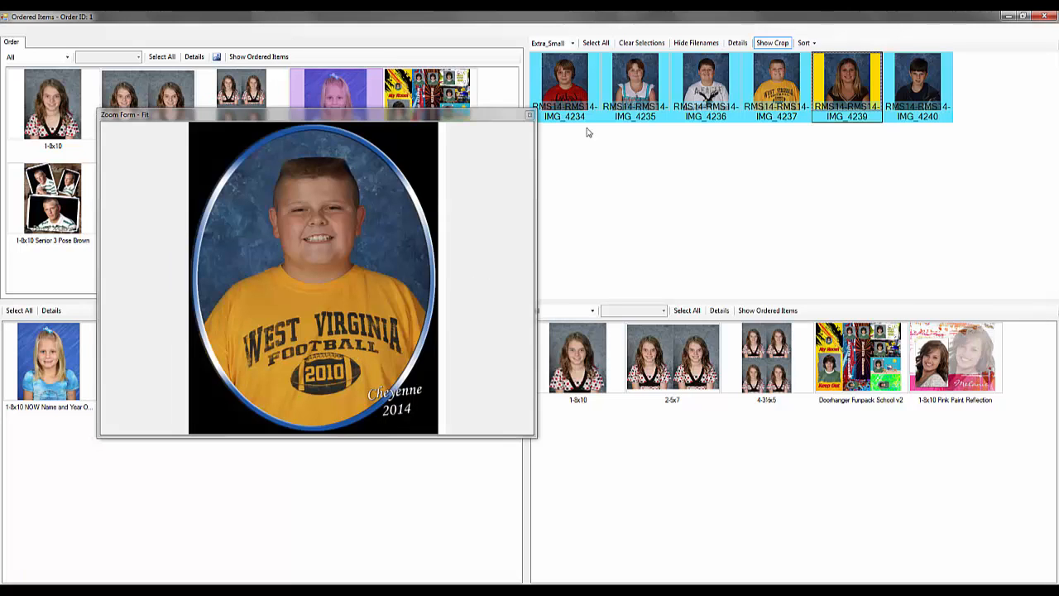
click(530, 114)
click(133, 370)
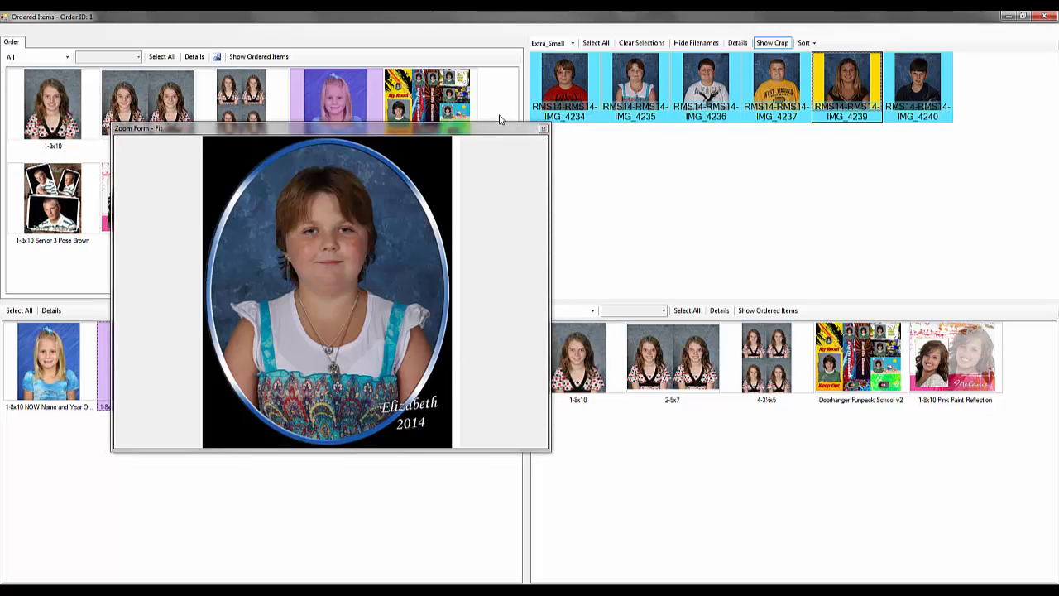
click(544, 131)
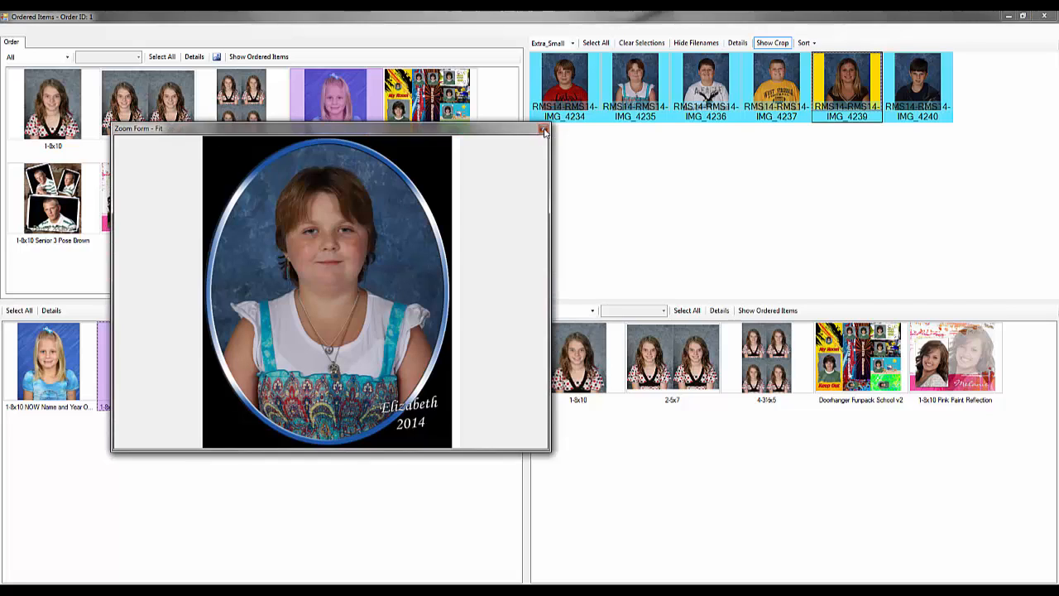
Step: Check the required text fields in the product information for the 1-8x10 NOW Name and Year Overlay v2, and close it
double_click(334, 117)
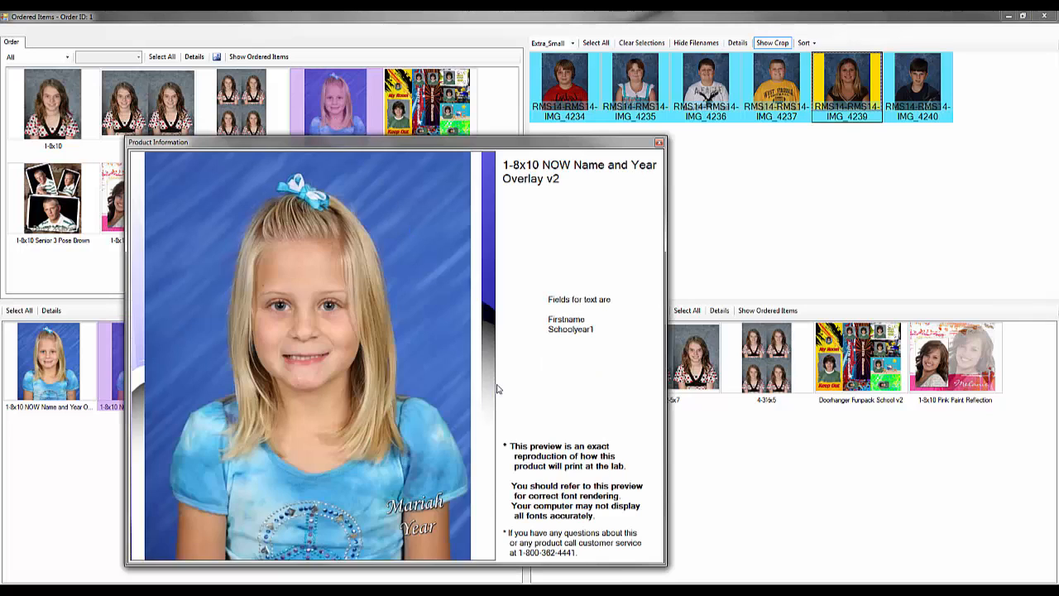
drag(433, 145, 532, 104)
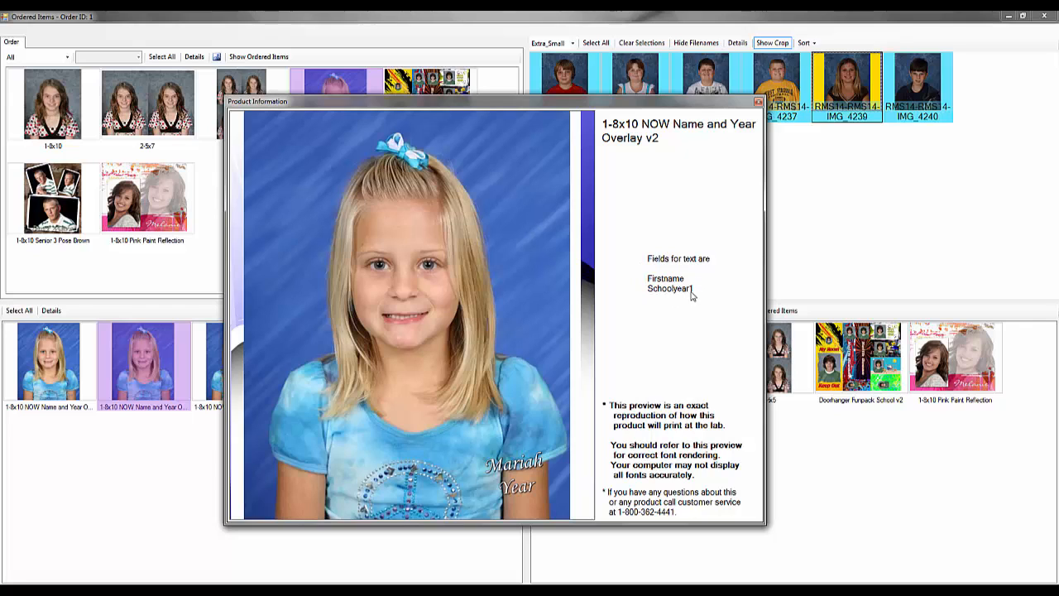
click(759, 102)
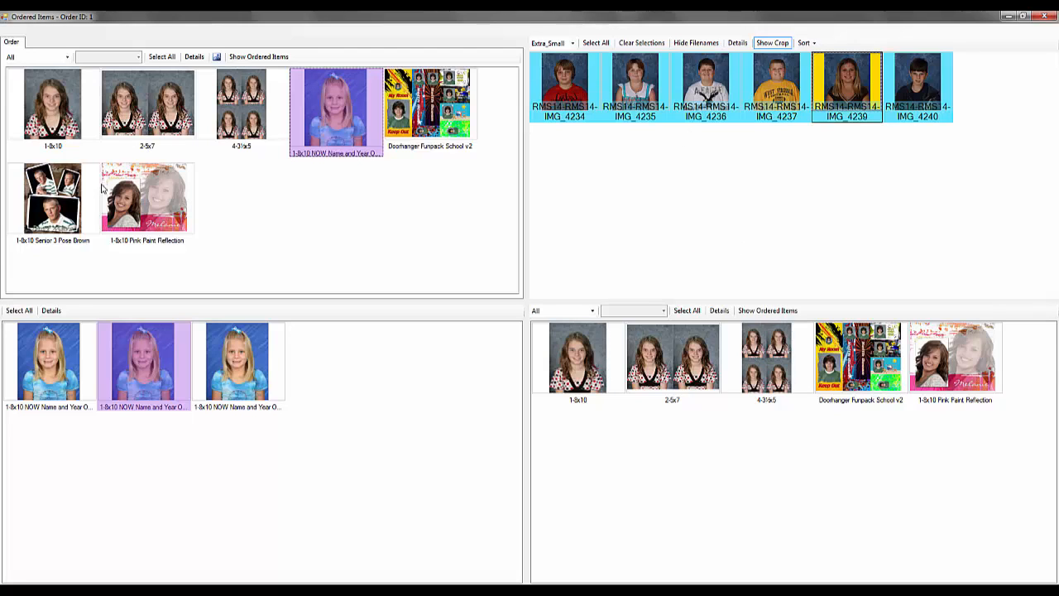
Step: Show the ordered 1-8x10 Senior 3 Pose Brown item, preview it enlarged, and close the preview
click(63, 188)
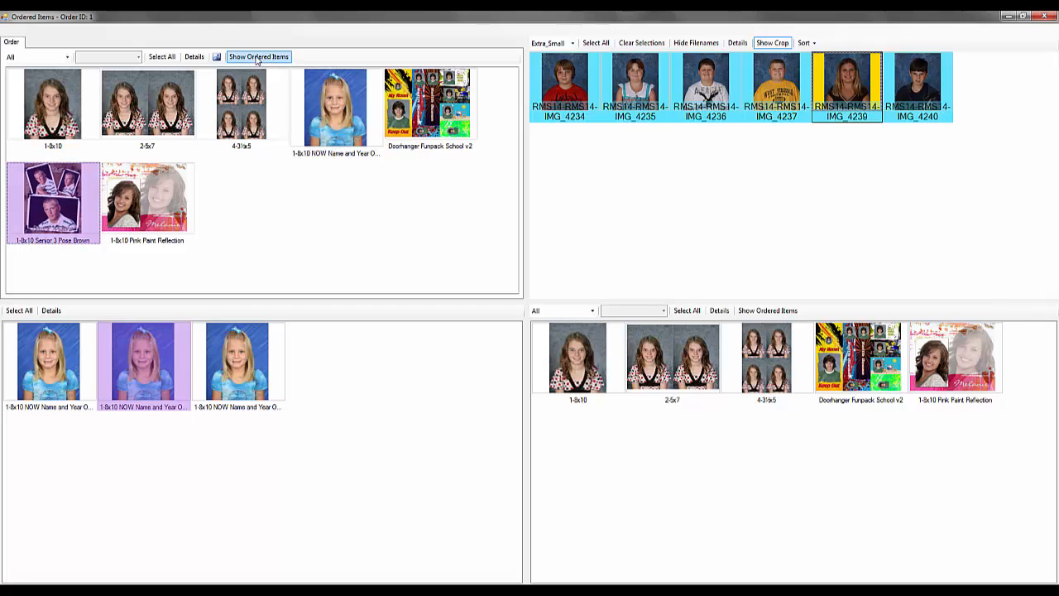
click(45, 353)
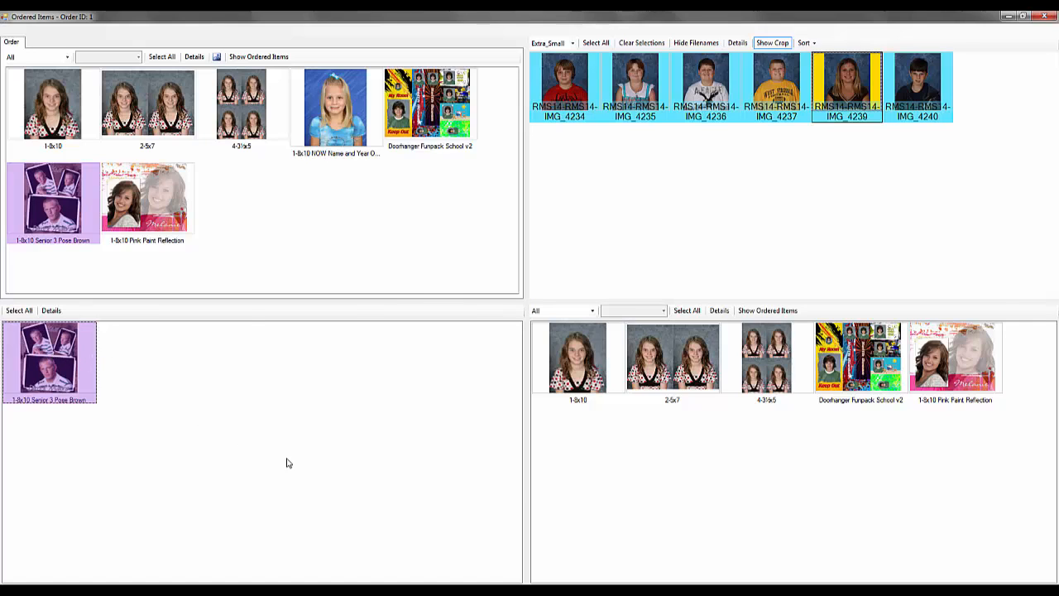
key(space)
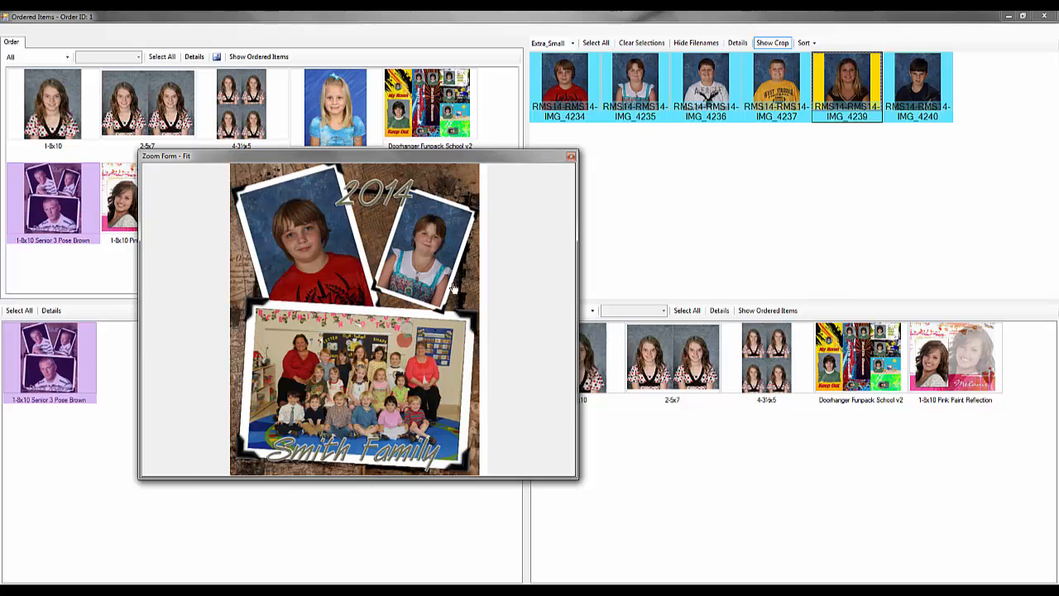
click(584, 168)
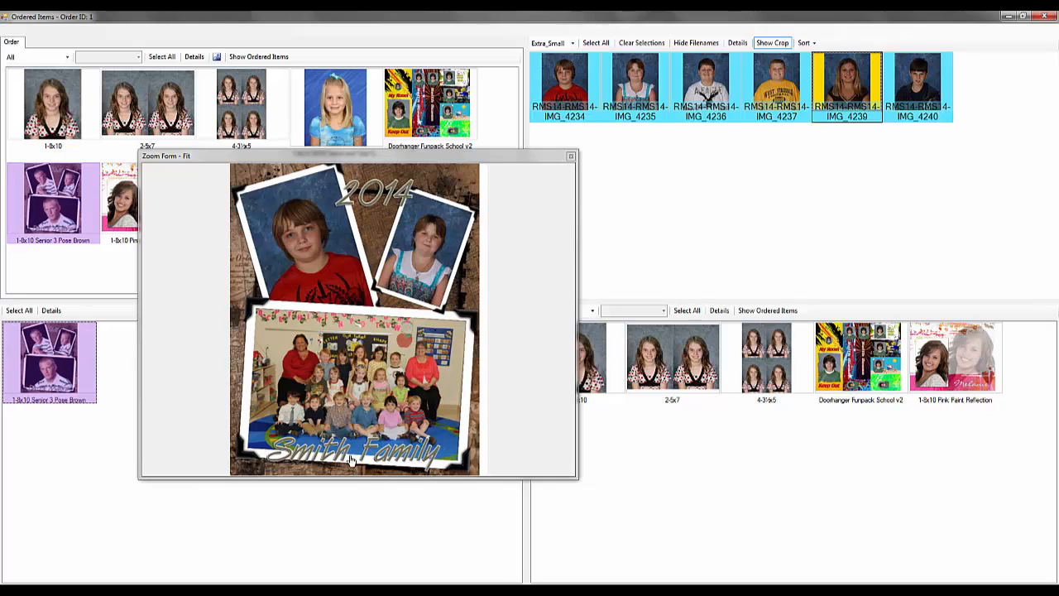
click(570, 157)
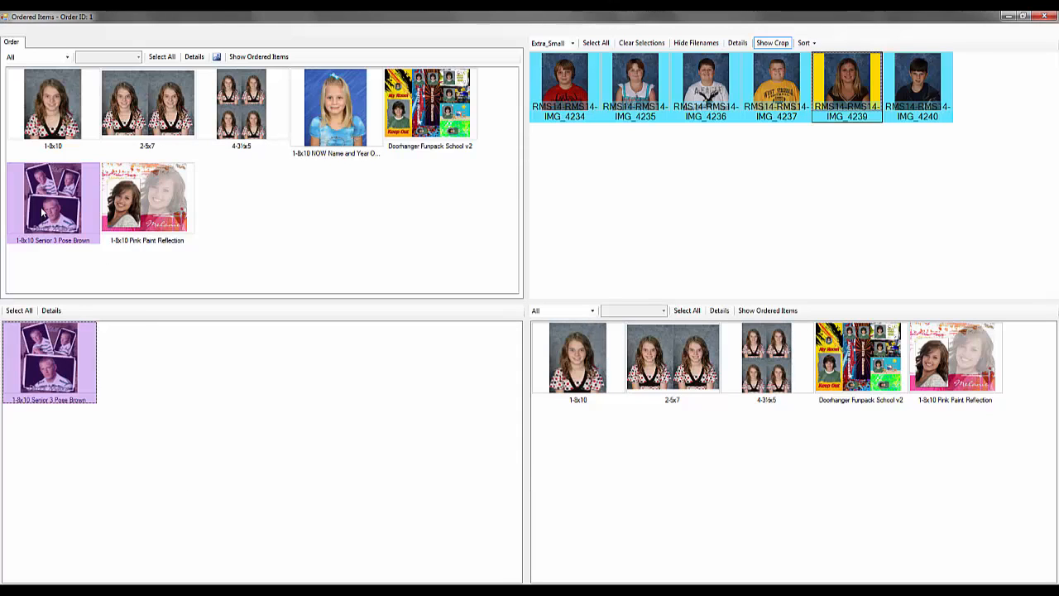
Step: Check the product information for the 1-8x10 Senior 3 Pose Brown, and leave the ordered items view
double_click(41, 214)
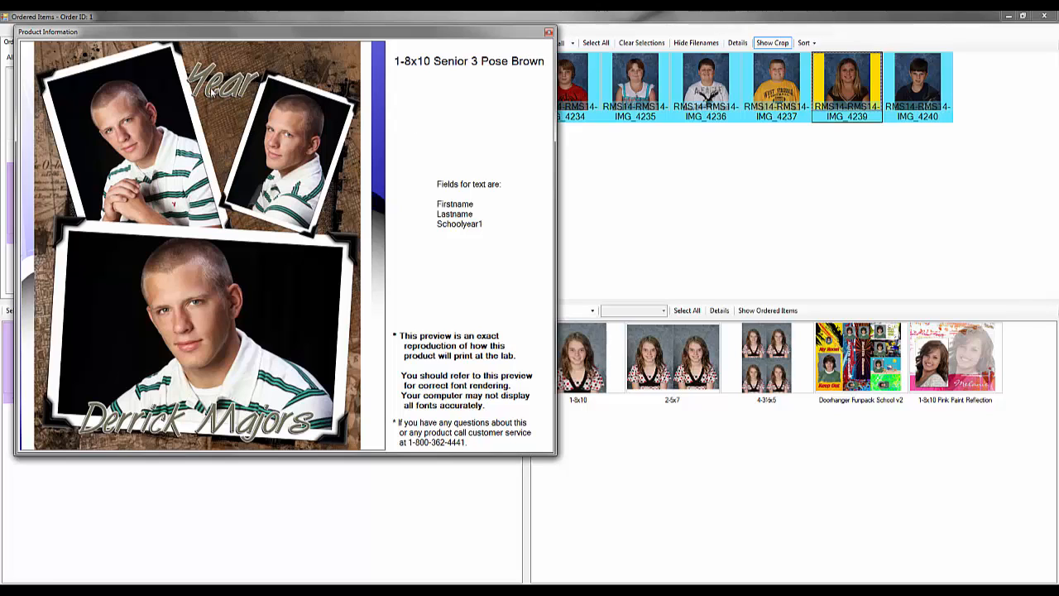
click(549, 36)
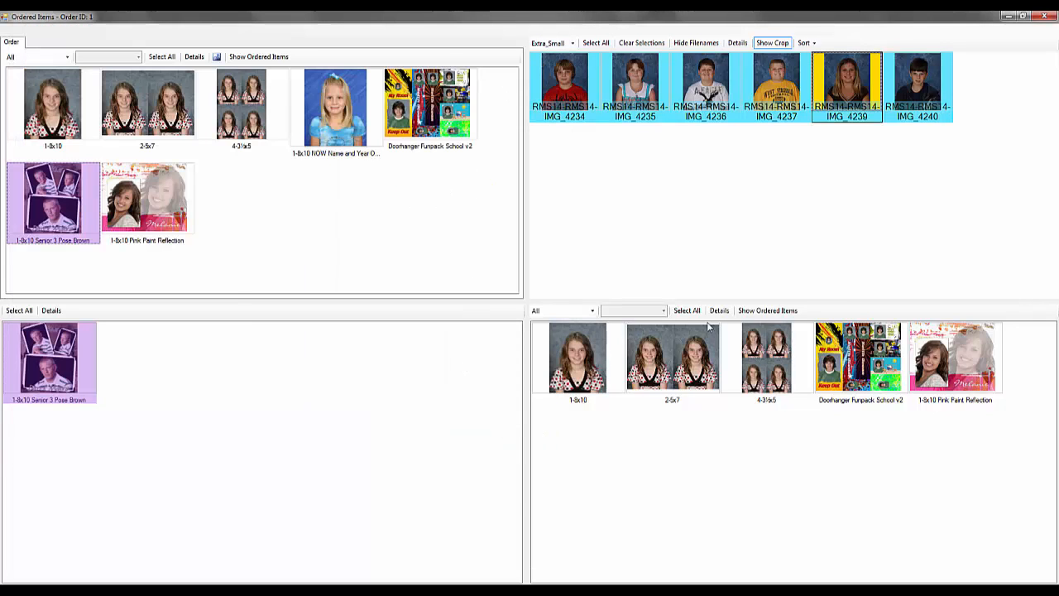
click(1043, 18)
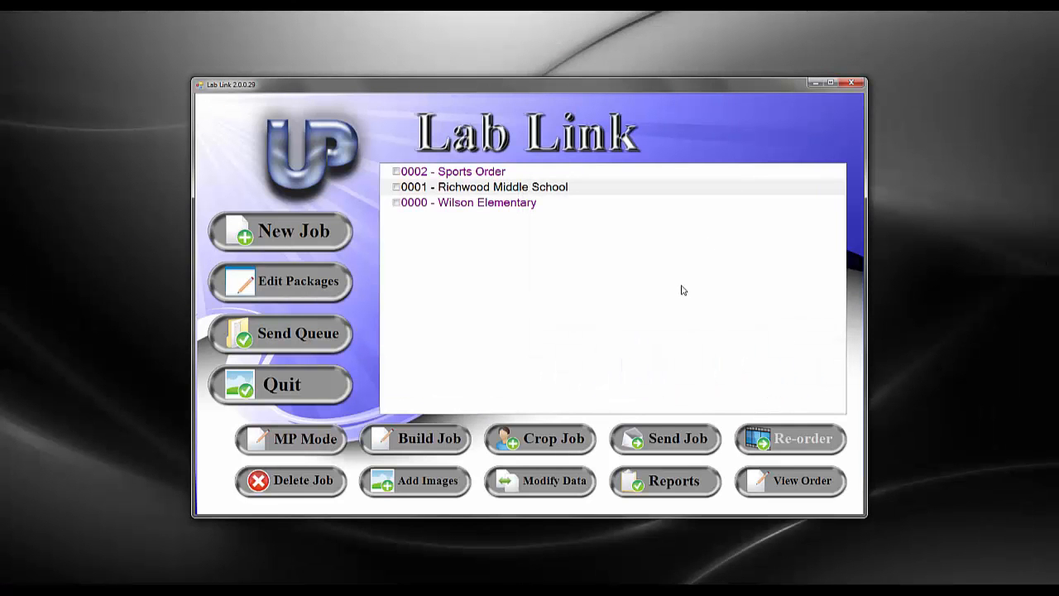
Step: Send the Richwood Middle School job to UPI via FTP and agree to the copyright statement
click(674, 444)
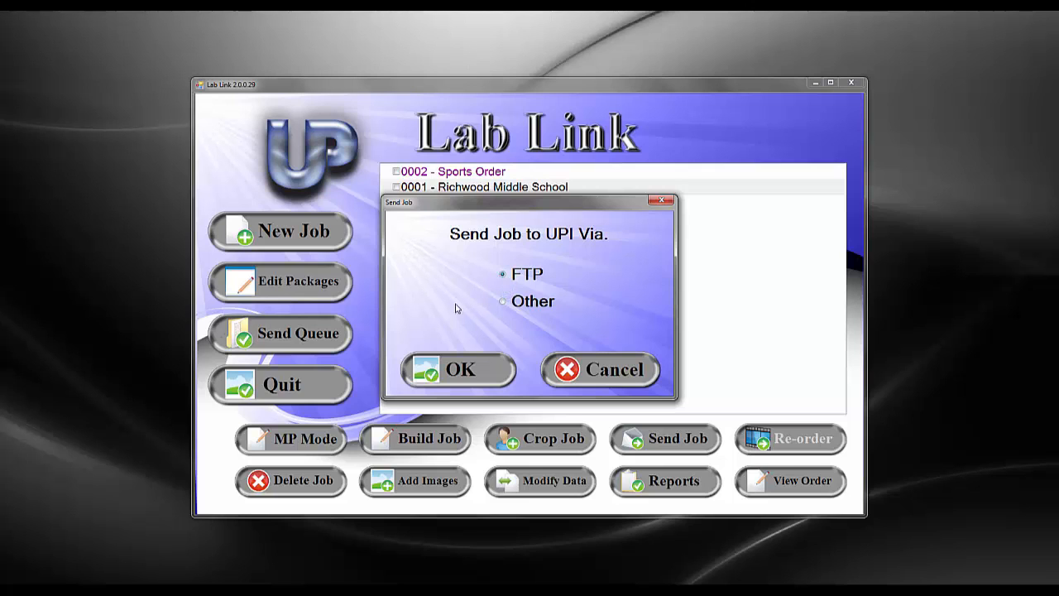
click(430, 368)
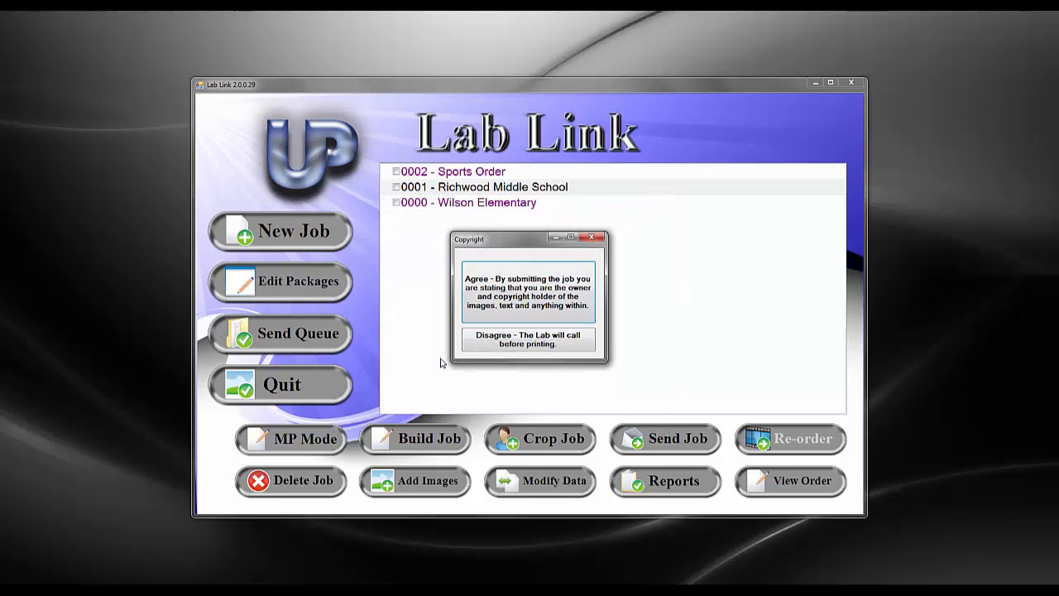
click(531, 294)
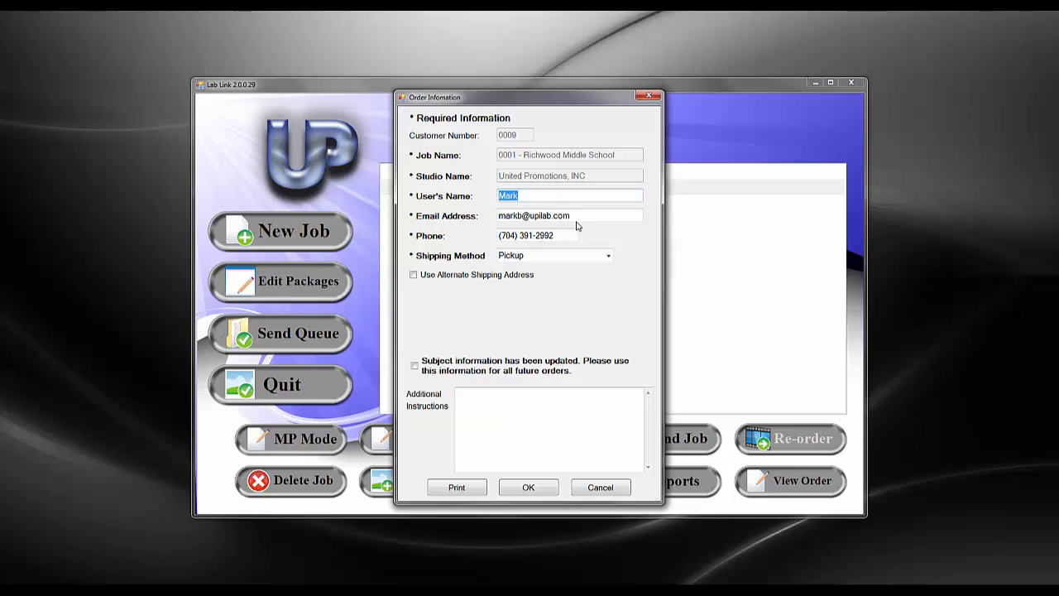
Step: Check the shipping options, keep Pickup without an alternate shipping address, and accept the order information
click(552, 258)
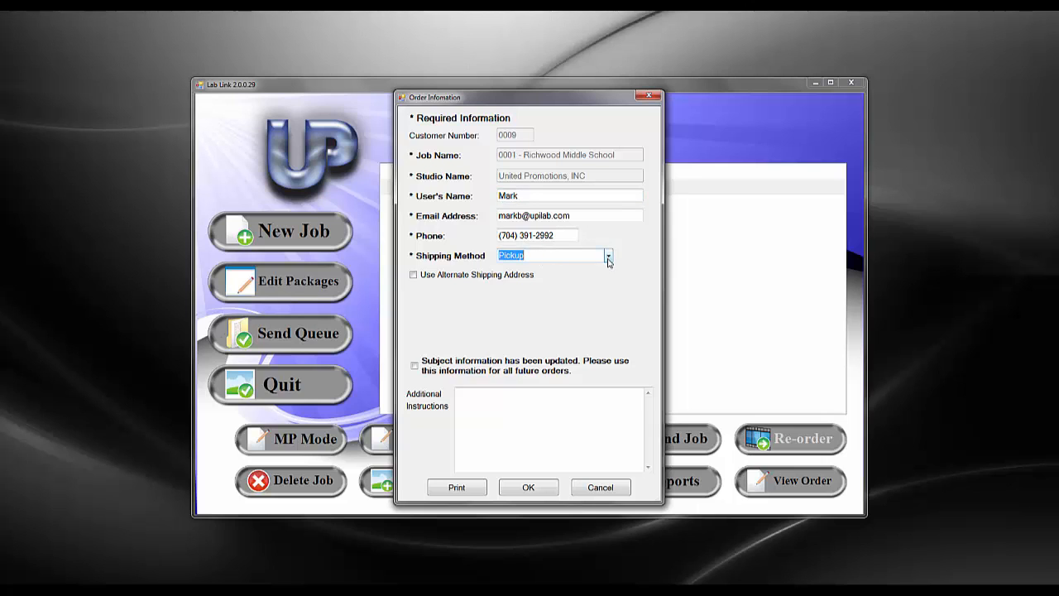
click(609, 257)
click(608, 258)
click(413, 275)
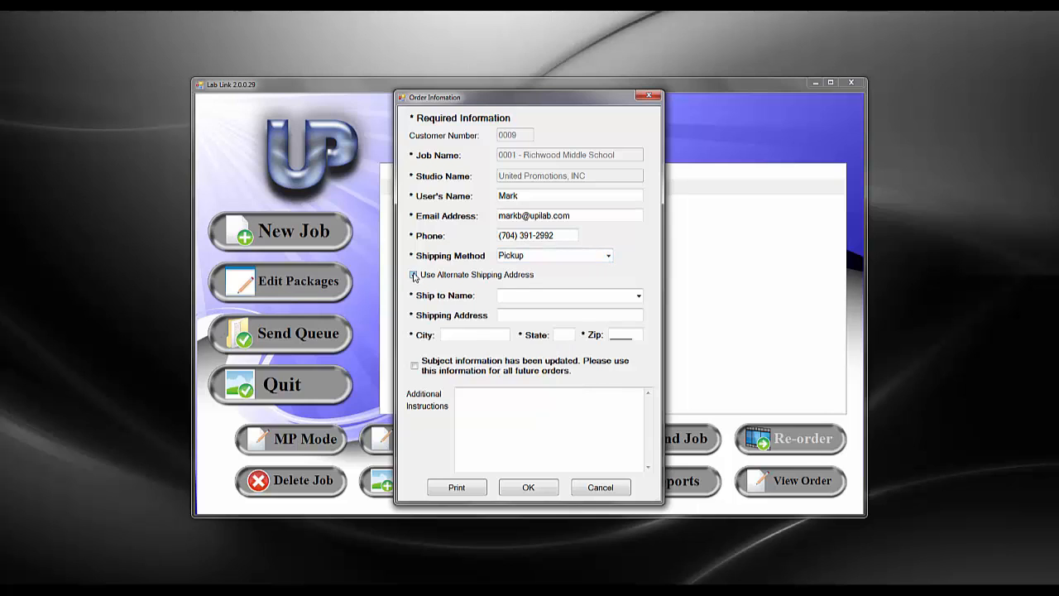
click(413, 275)
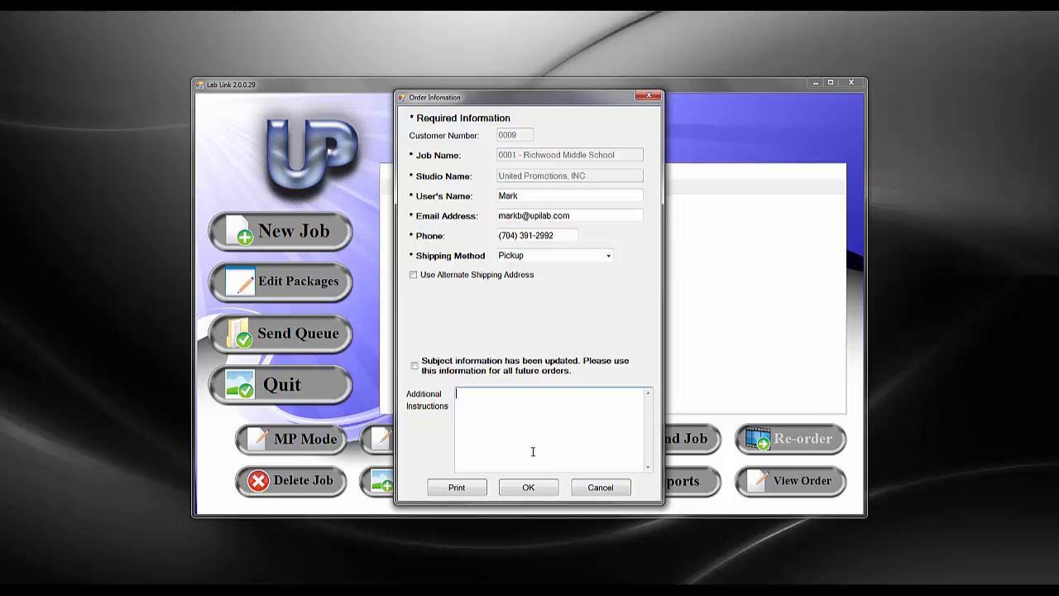
click(528, 489)
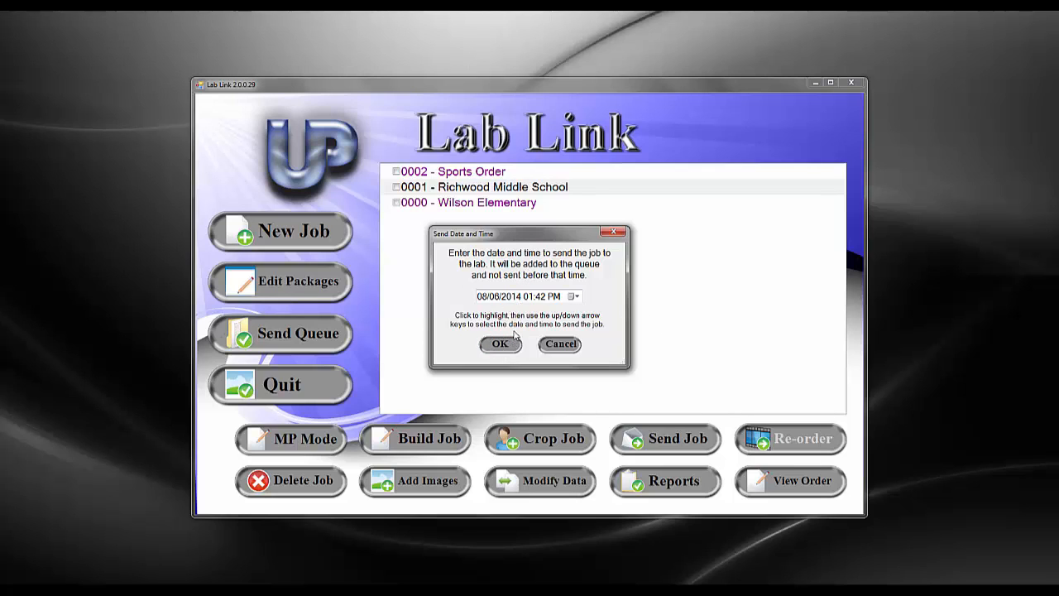
Step: Pick August 6, 2014 as the job's send date and try a send time of 01:56 PM
click(574, 297)
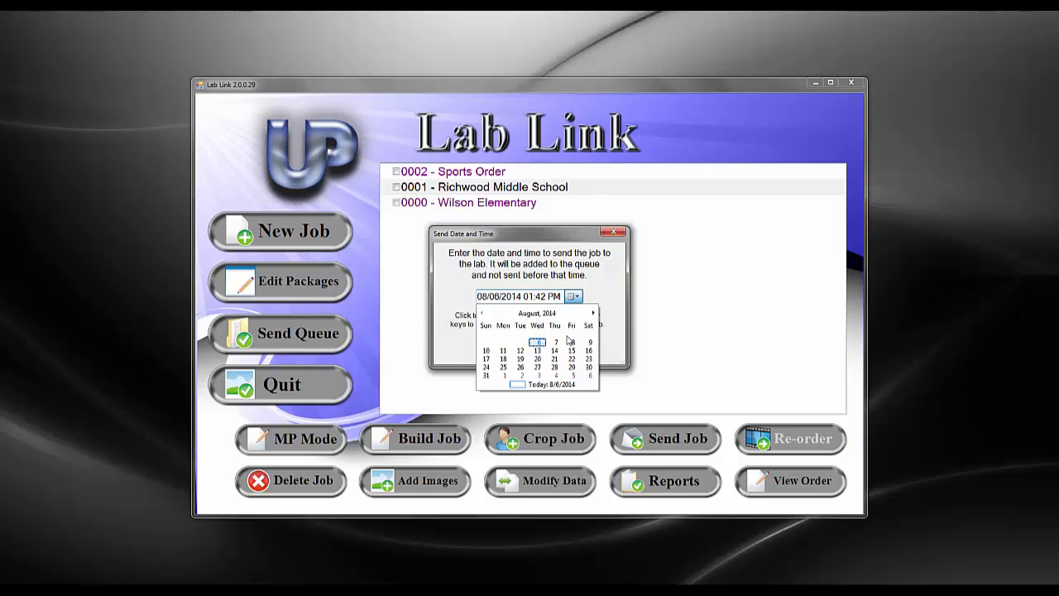
click(537, 342)
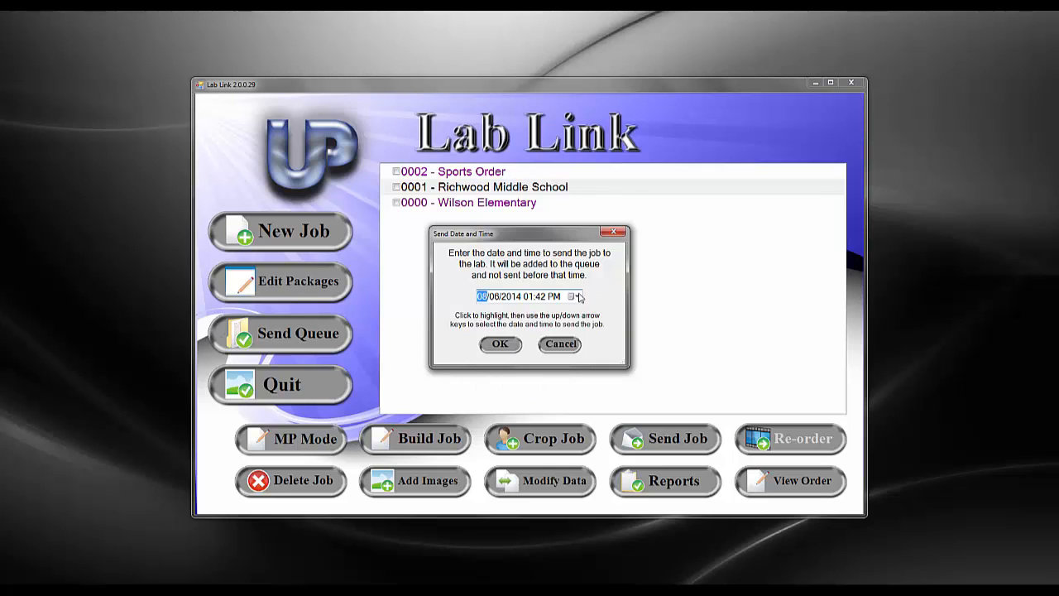
click(540, 296)
key(Up)
key(Up)
key(Up)
key(Up)
key(Up)
click(572, 297)
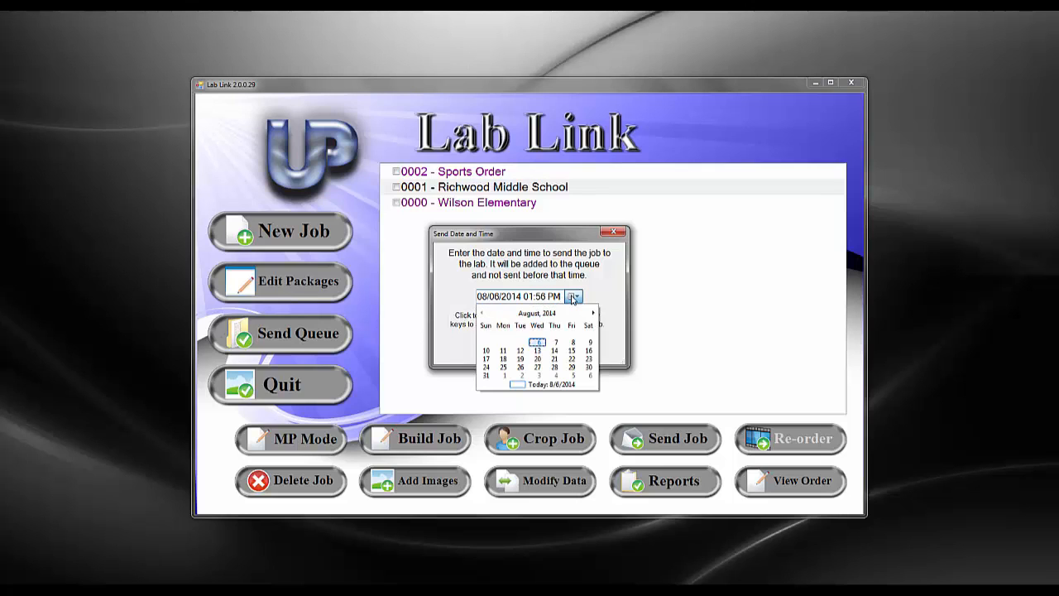
click(539, 348)
Step: Set the job's send time to 01:42 PM on 08/06/2014 and add it to the send queue
click(541, 296)
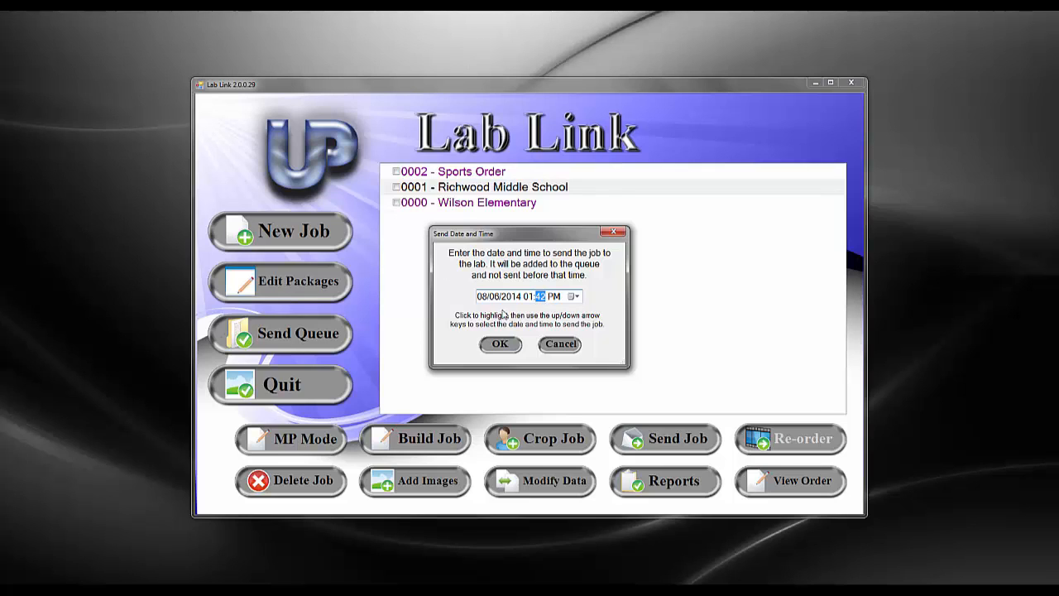
click(500, 344)
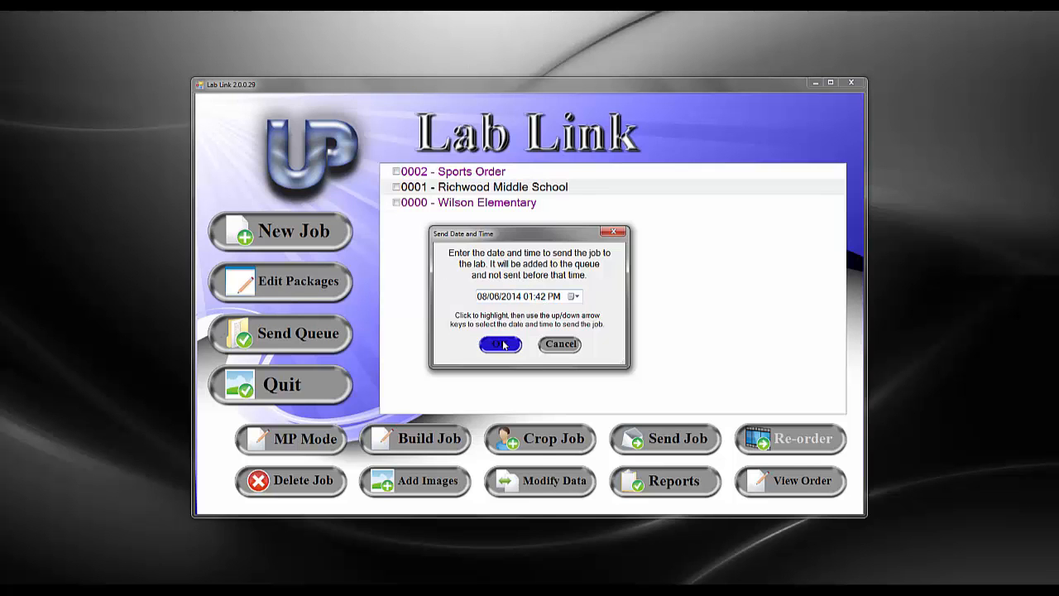
click(590, 488)
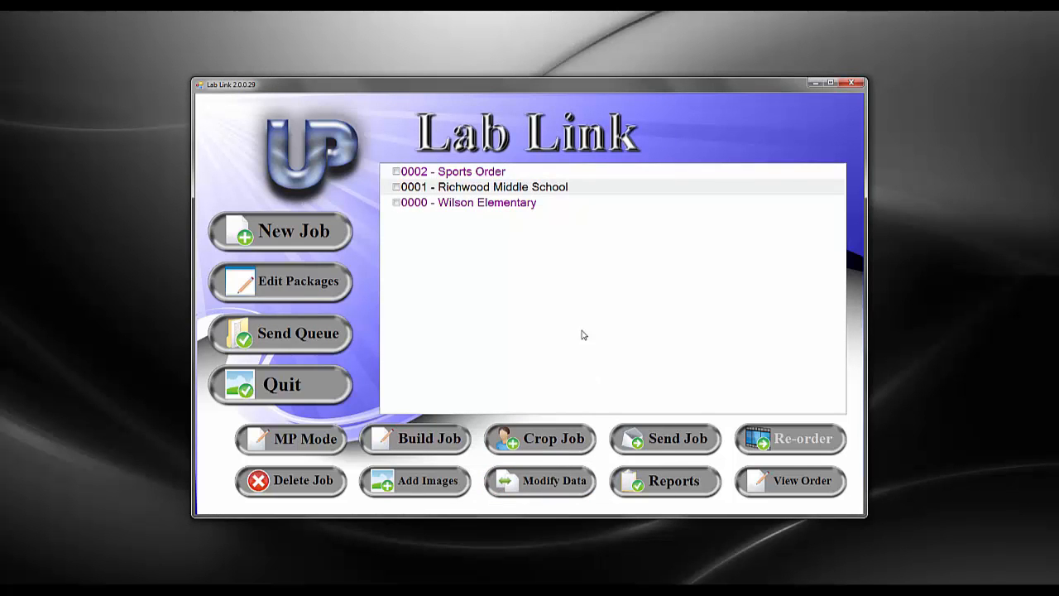